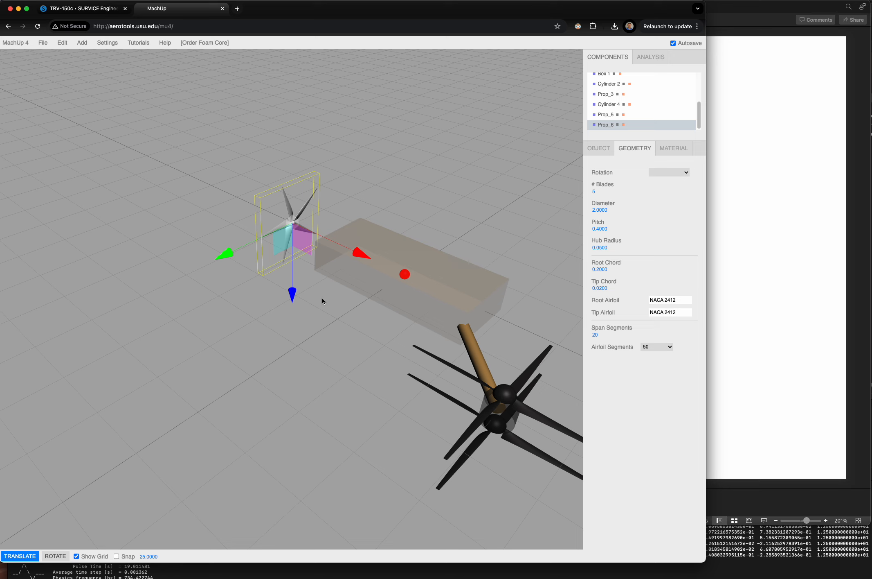
# - Move the five-bladed propeller farther behind the box body, to an X position of about -3.49
pyautogui.moveTo(309, 328); pyautogui.dragTo(345, 336)
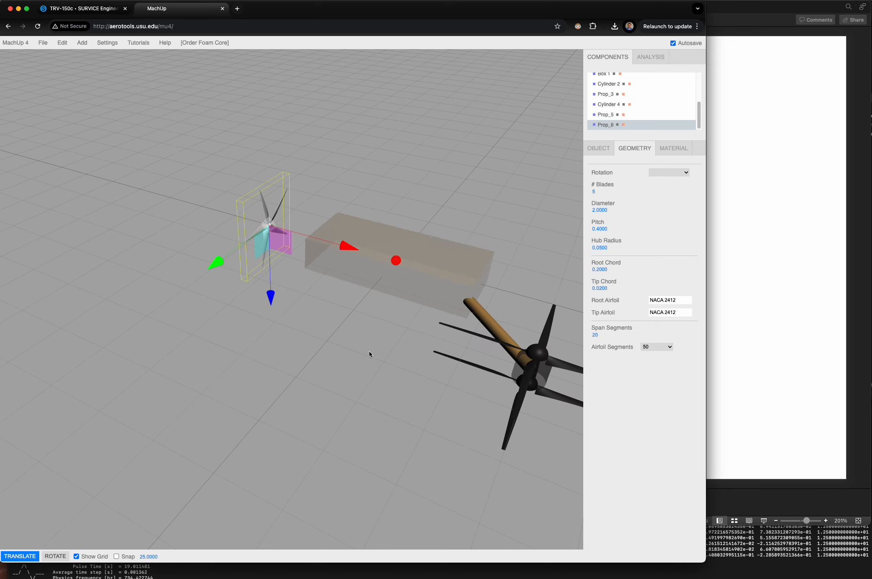
pyautogui.click(323, 314)
pyautogui.click(265, 232)
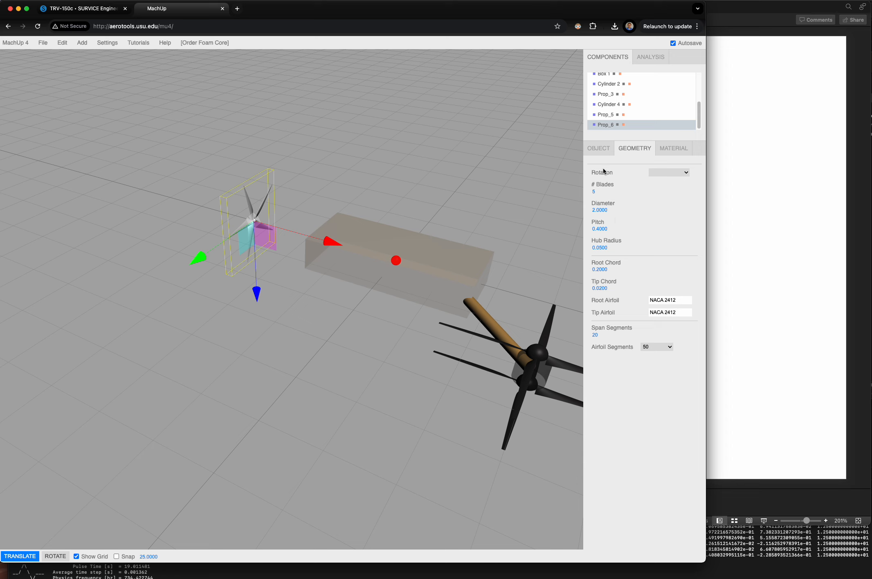
# - Set the second rotation value of the five-bladed propeller to 45 degrees
pyautogui.click(602, 154)
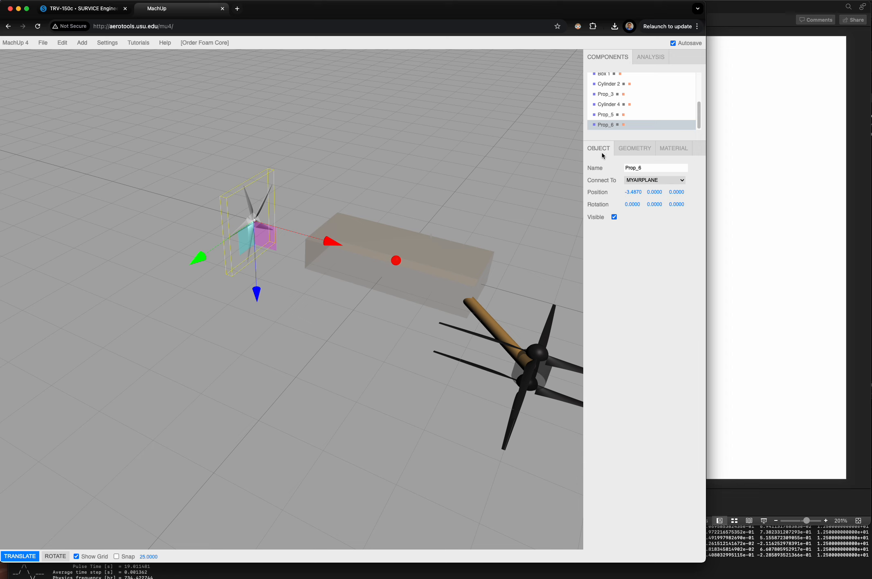
pyautogui.click(651, 205)
pyautogui.write('45')
pyautogui.press('Return')
pyautogui.click(174, 345)
pyautogui.moveTo(174, 346); pyautogui.dragTo(226, 316)
pyautogui.scroll(-5, 260, 334)
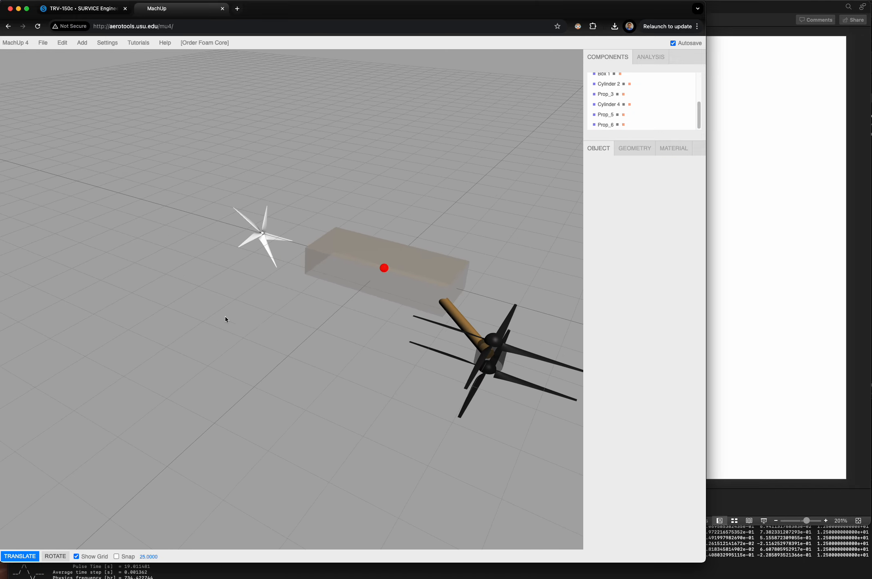
# - Add a wing and move it back toward the rear of the box body, to an X position of about -1.72
pyautogui.click(82, 42)
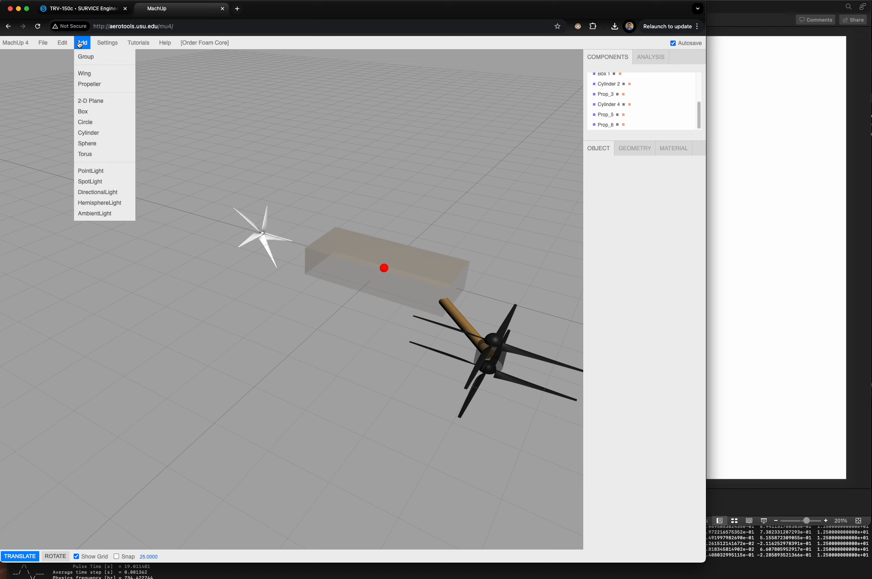
pyautogui.click(84, 73)
pyautogui.moveTo(455, 288); pyautogui.dragTo(372, 347)
pyautogui.click(288, 377)
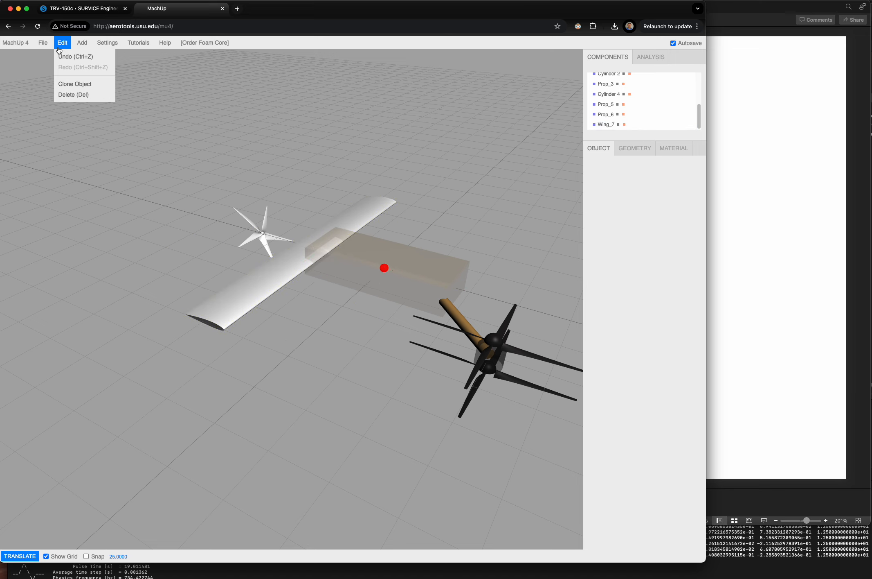
# - Add a second wing and shift it forward along the body to an X position of about 0.23
pyautogui.moveTo(83, 43)
pyautogui.click(84, 73)
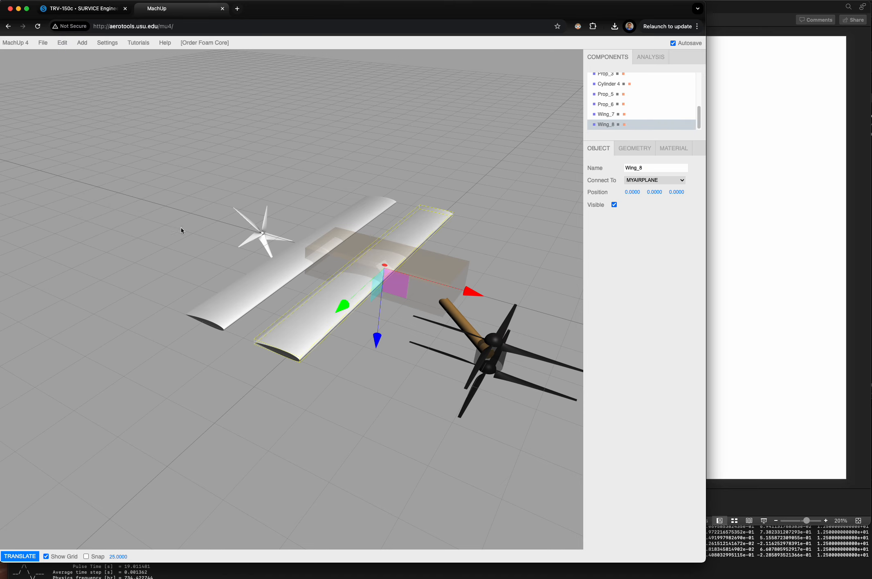
pyautogui.moveTo(465, 294); pyautogui.dragTo(472, 298)
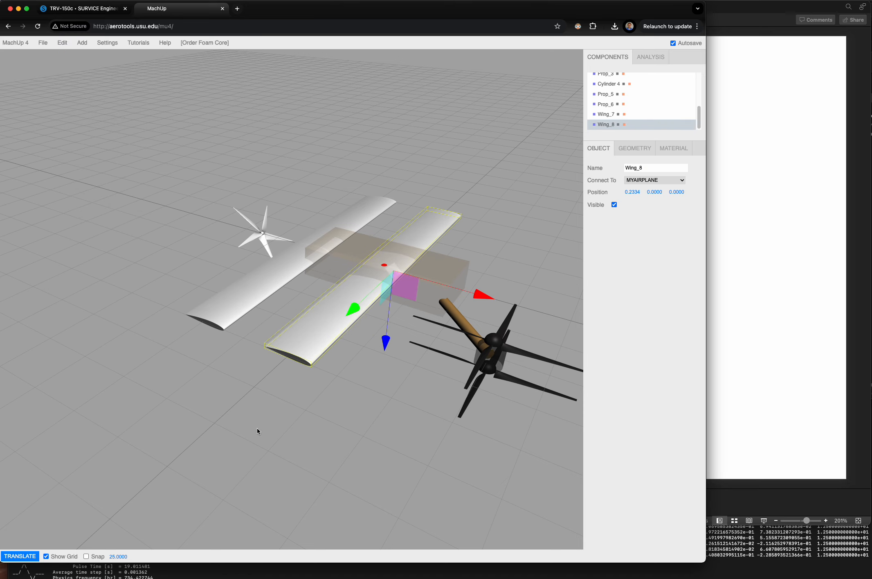
pyautogui.moveTo(256, 430); pyautogui.dragTo(318, 453)
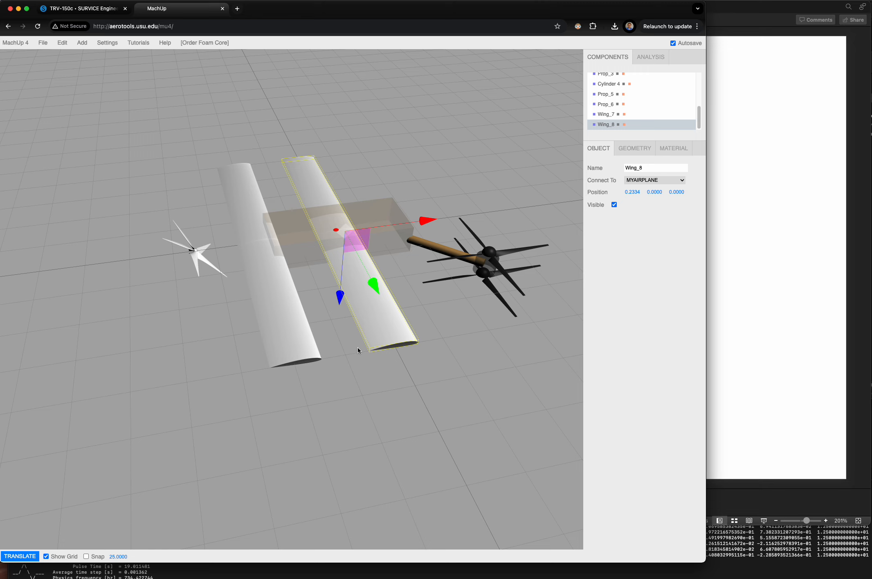
# - Delete the second wing from the aircraft
pyautogui.press('Delete')
pyautogui.press('Return')
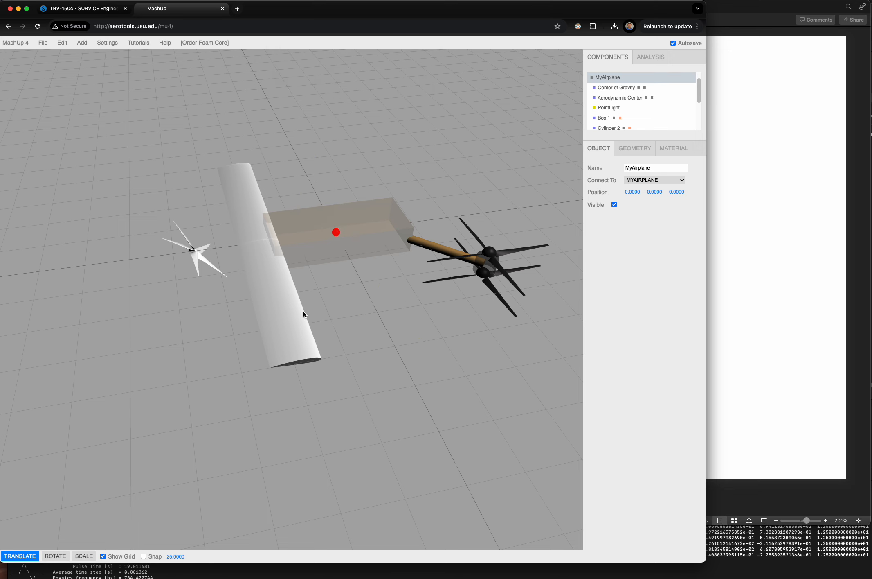
# - Set the remaining wing's sweep to 25 degrees and its dihedral to 20 degrees
pyautogui.moveTo(289, 324); pyautogui.dragTo(316, 313)
pyautogui.click(260, 305)
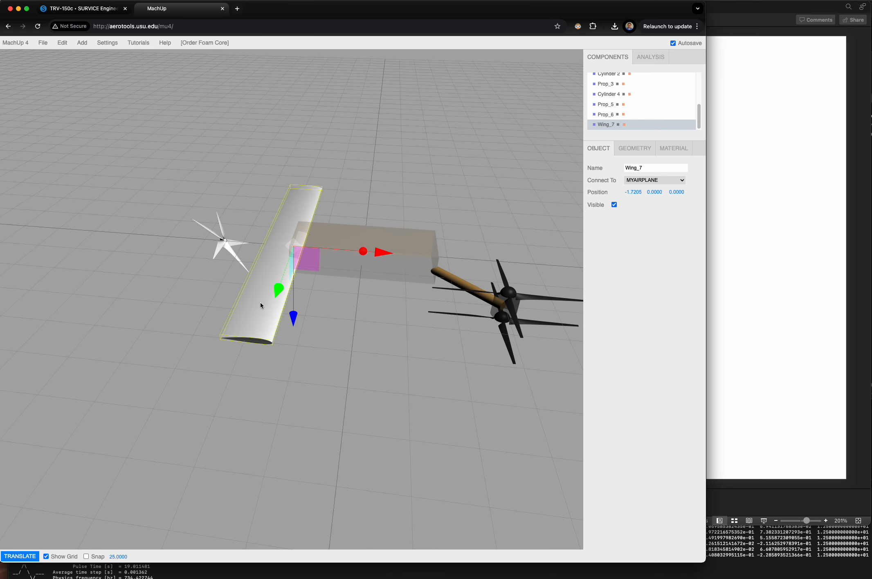
pyautogui.click(635, 149)
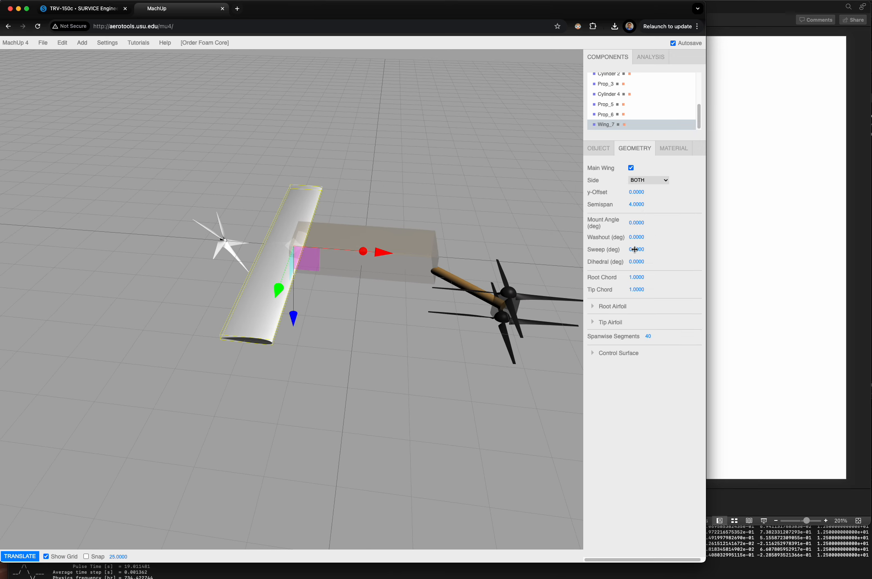
pyautogui.click(637, 248)
pyautogui.write('25')
pyautogui.press('Return')
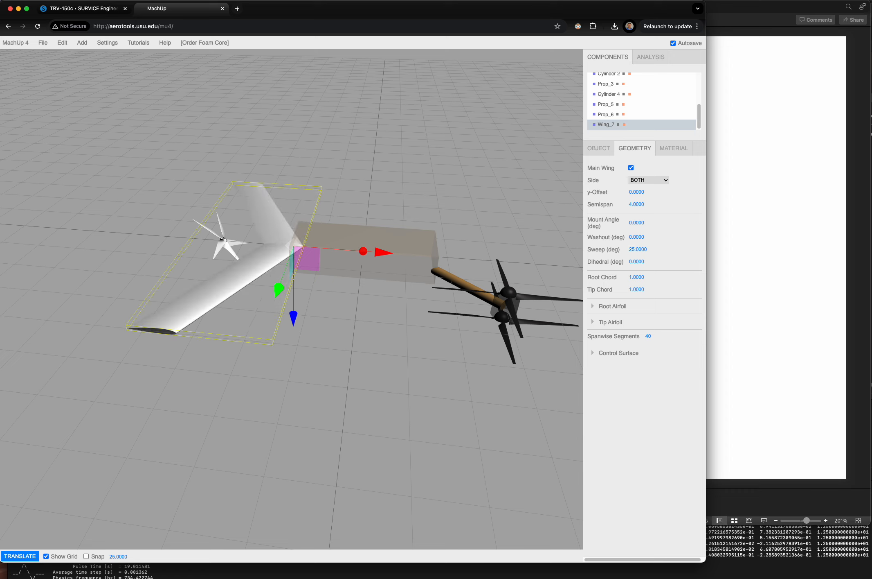
pyautogui.click(637, 262)
pyautogui.write('20')
pyautogui.press('Return')
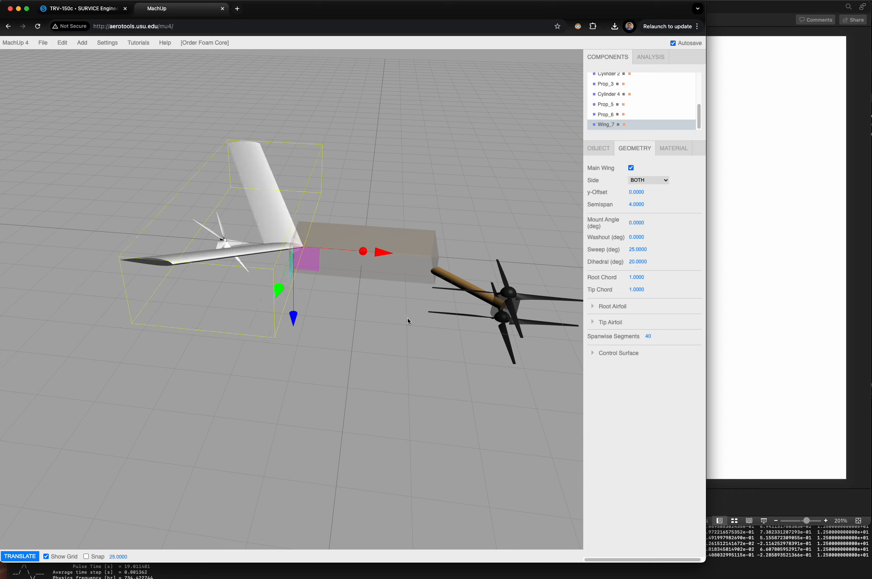
# - Inspect the swept wing from several angles and delete it from the aircraft
pyautogui.click(373, 332)
pyautogui.moveTo(328, 354); pyautogui.dragTo(264, 346)
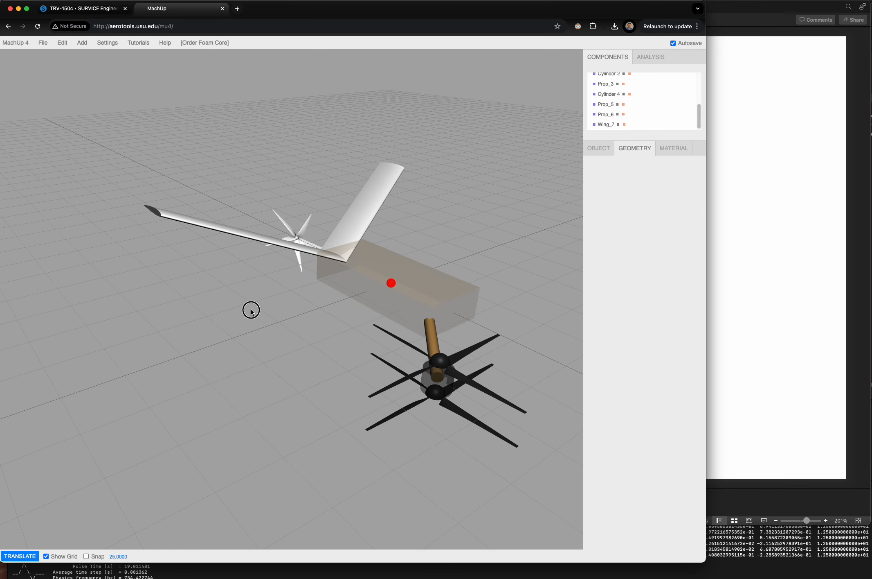
pyautogui.moveTo(251, 311); pyautogui.dragTo(298, 349)
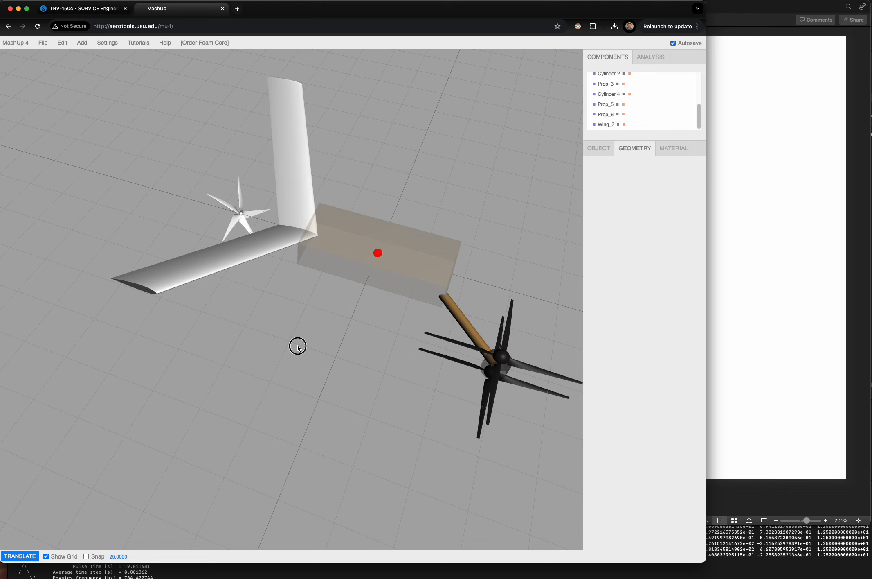
pyautogui.click(225, 261)
pyautogui.press('Delete')
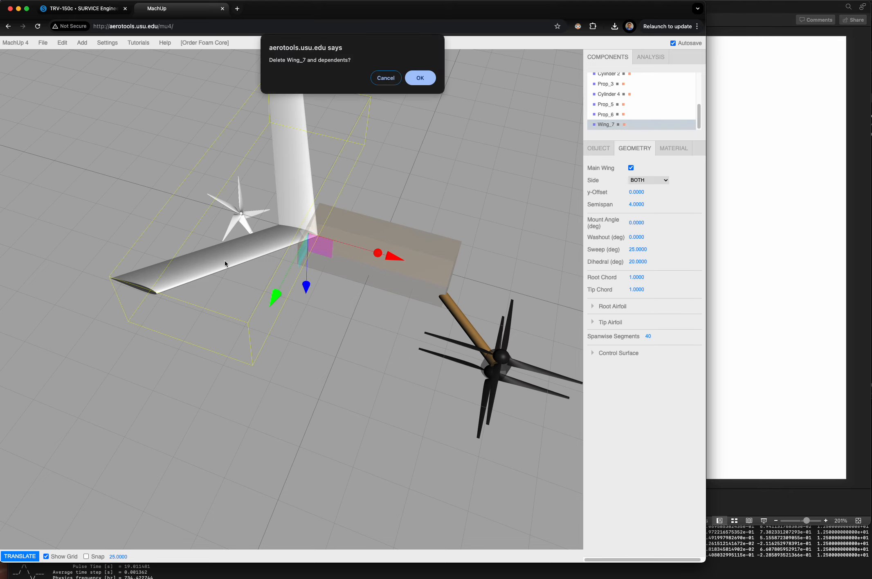
pyautogui.click(420, 78)
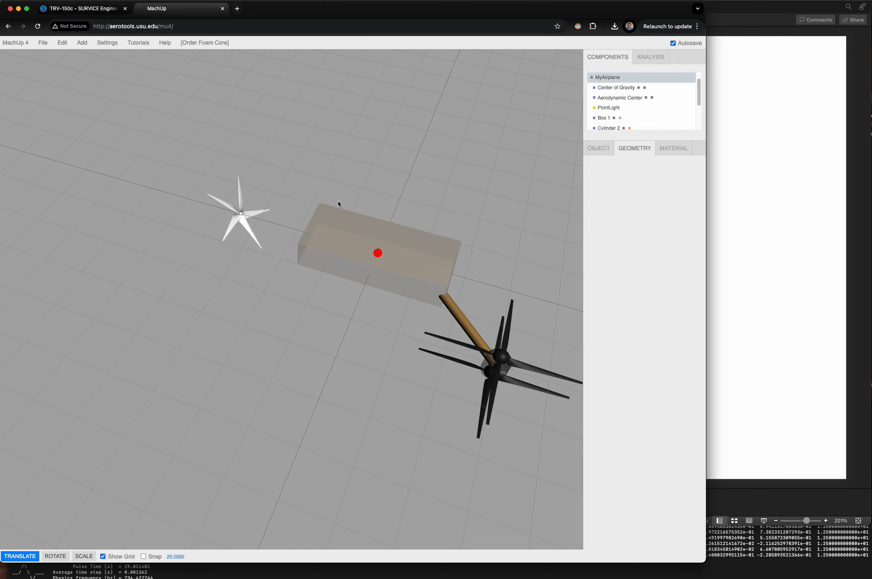
# - Delete the five-bladed propeller behind the box body
pyautogui.click(246, 218)
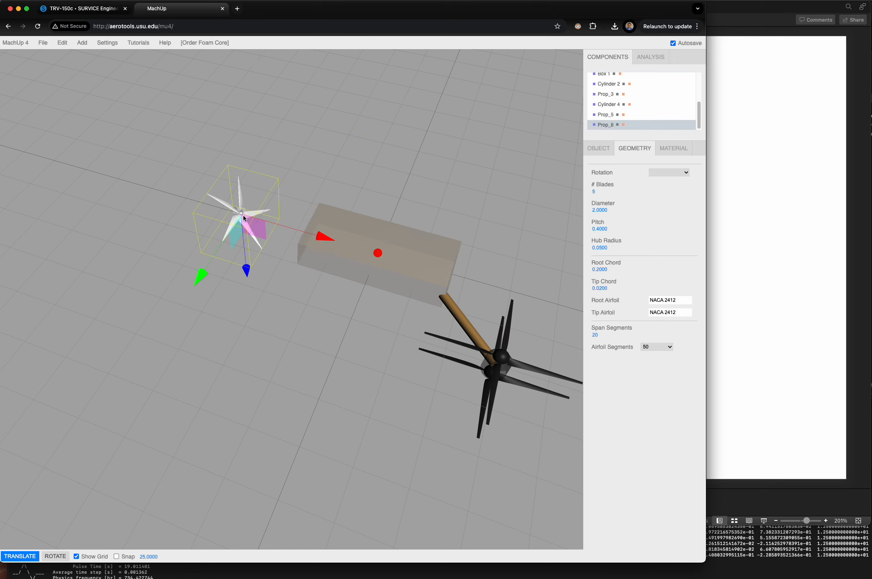
pyautogui.press('Delete')
pyautogui.click(414, 79)
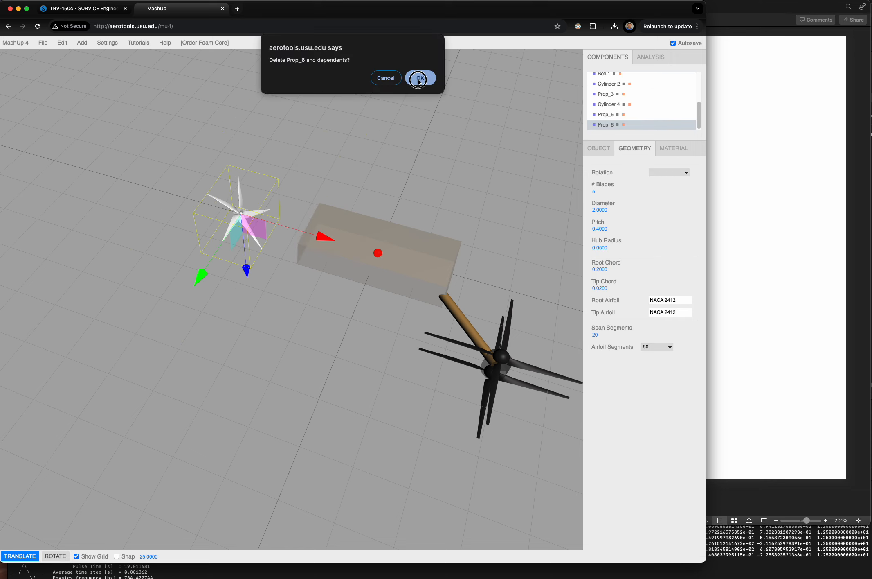
# - Examine how the box body, angled arm, motor and two stacked rotors fit together from several viewpoints
pyautogui.moveTo(240, 351); pyautogui.dragTo(334, 341)
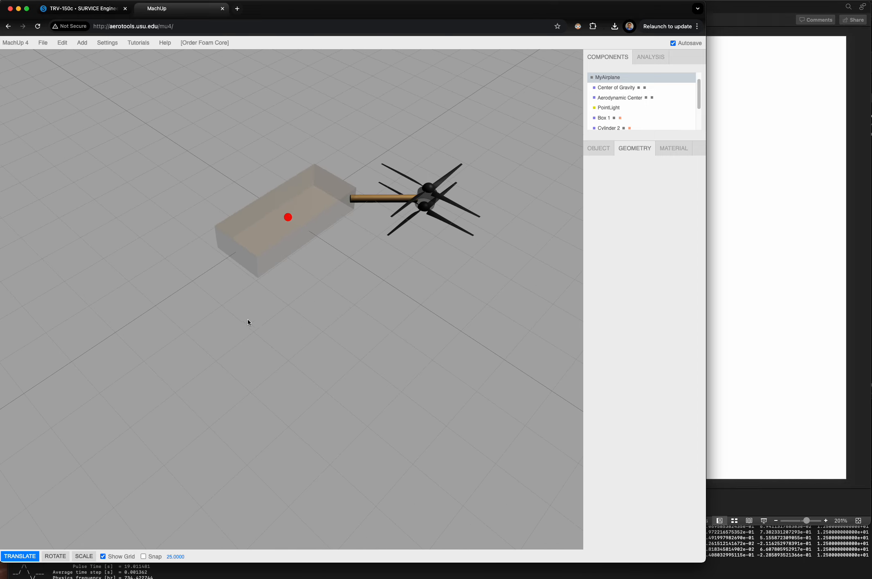
pyautogui.moveTo(248, 322); pyautogui.dragTo(360, 261)
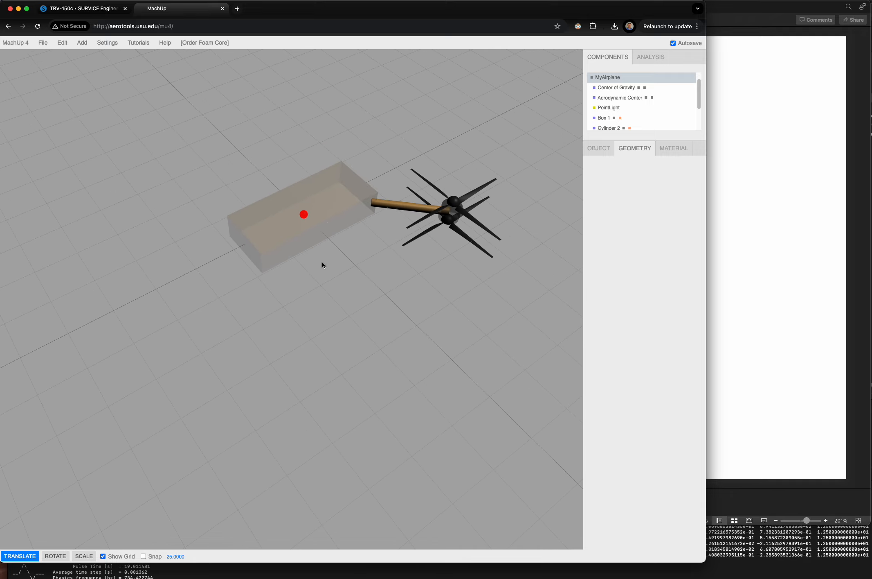
pyautogui.moveTo(321, 286); pyautogui.dragTo(291, 336)
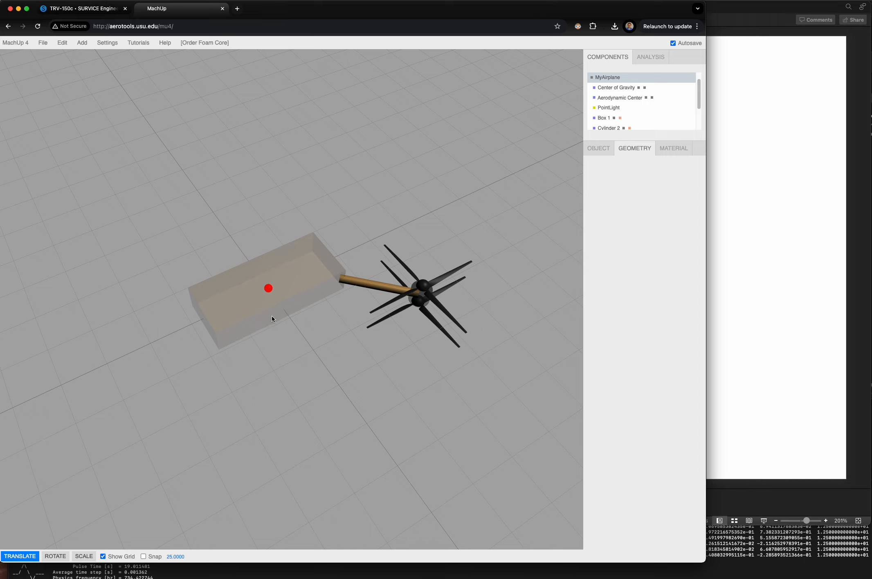
pyautogui.moveTo(201, 370); pyautogui.dragTo(256, 386)
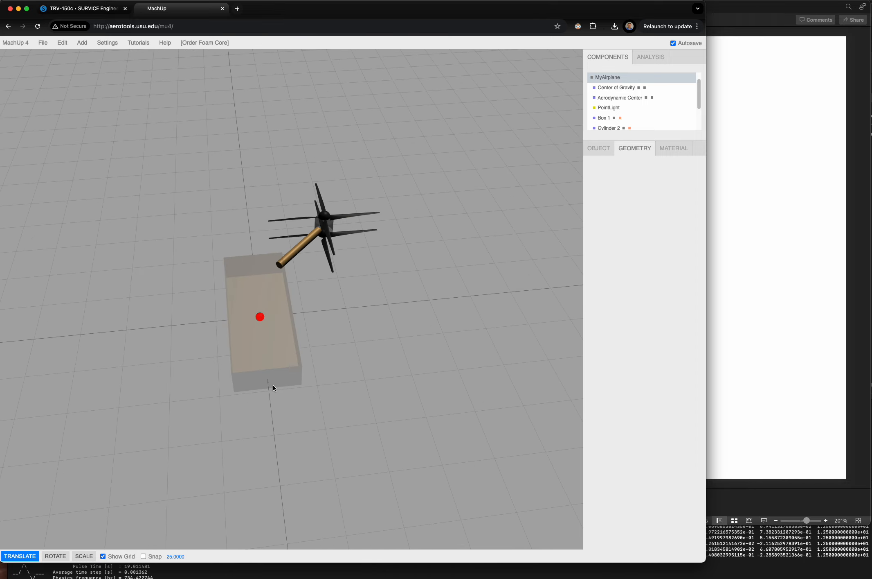
pyautogui.moveTo(364, 337); pyautogui.dragTo(274, 340)
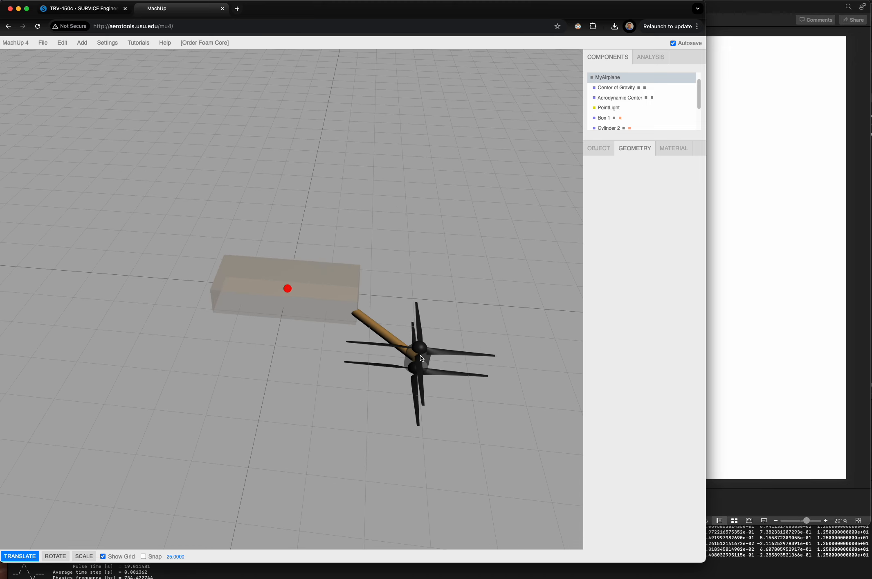
pyautogui.click(385, 338)
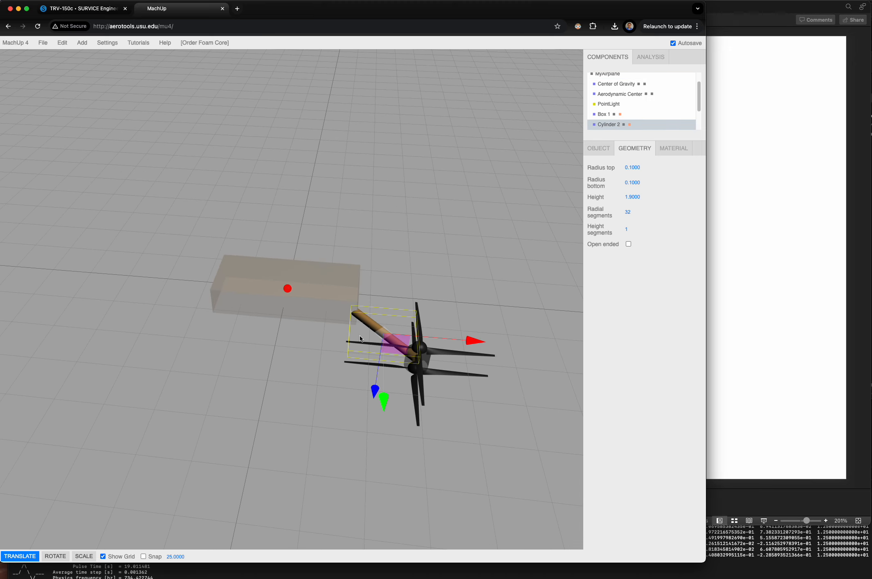
pyautogui.moveTo(370, 399)
pyautogui.mouseDown()
pyautogui.moveTo(333, 404)
pyautogui.moveTo(292, 387)
pyautogui.moveTo(299, 378)
pyautogui.moveTo(356, 402)
pyautogui.mouseUp()
pyautogui.click(340, 407)
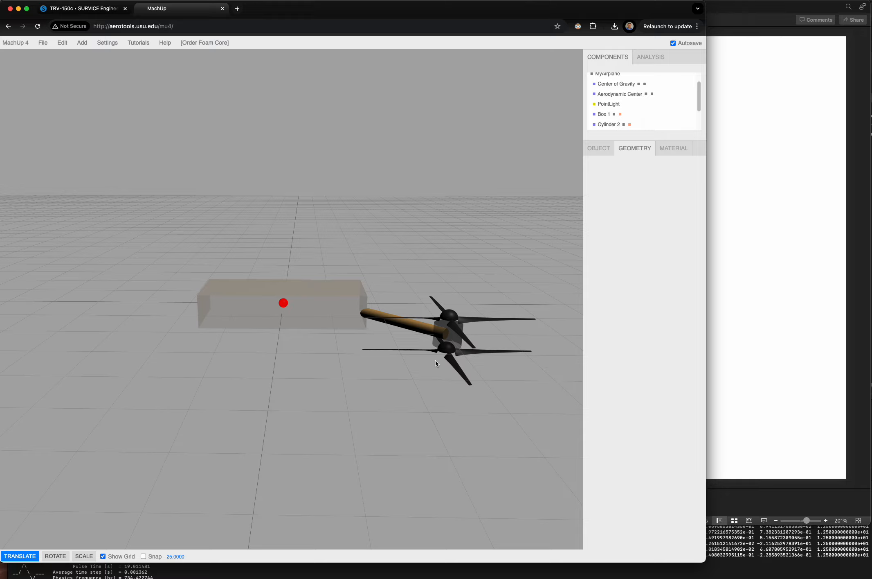
pyautogui.moveTo(447, 367); pyautogui.dragTo(384, 403)
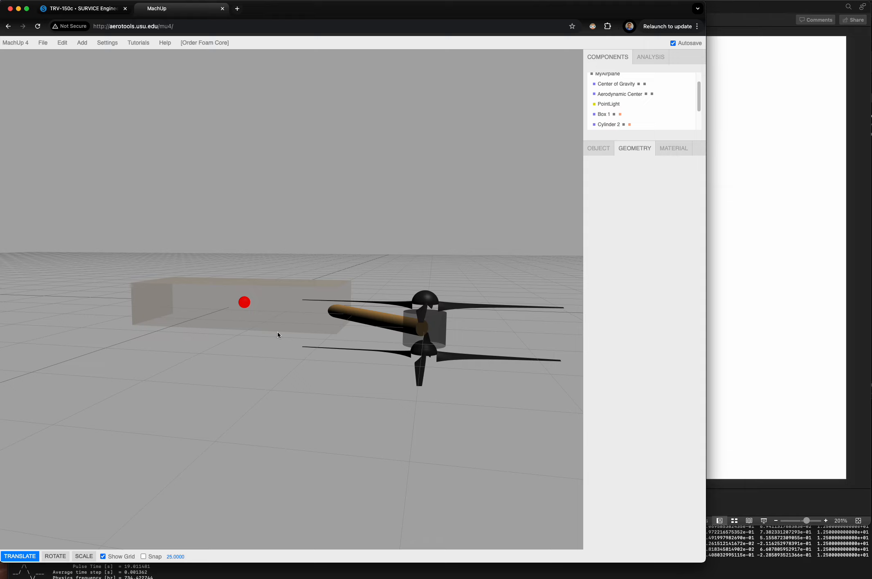
pyautogui.moveTo(278, 331); pyautogui.dragTo(350, 439)
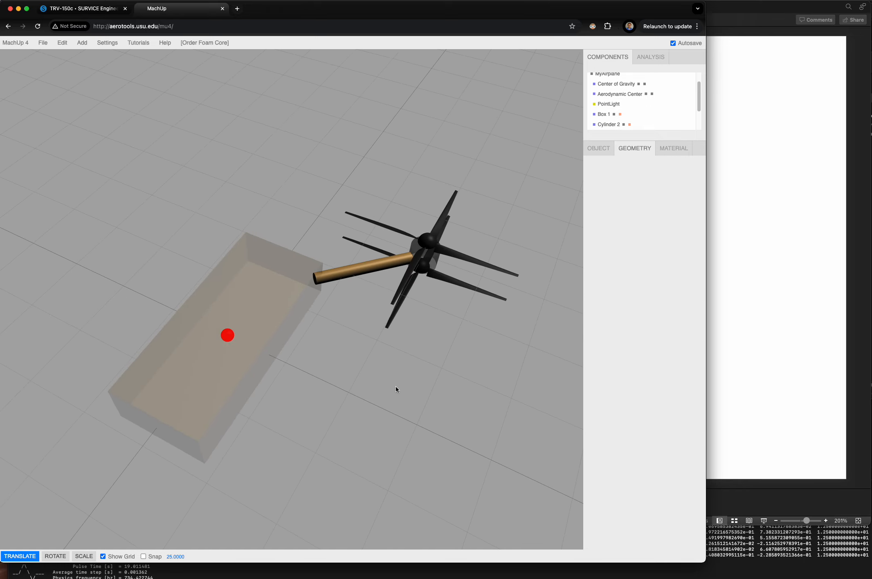
pyautogui.moveTo(396, 389); pyautogui.dragTo(412, 356)
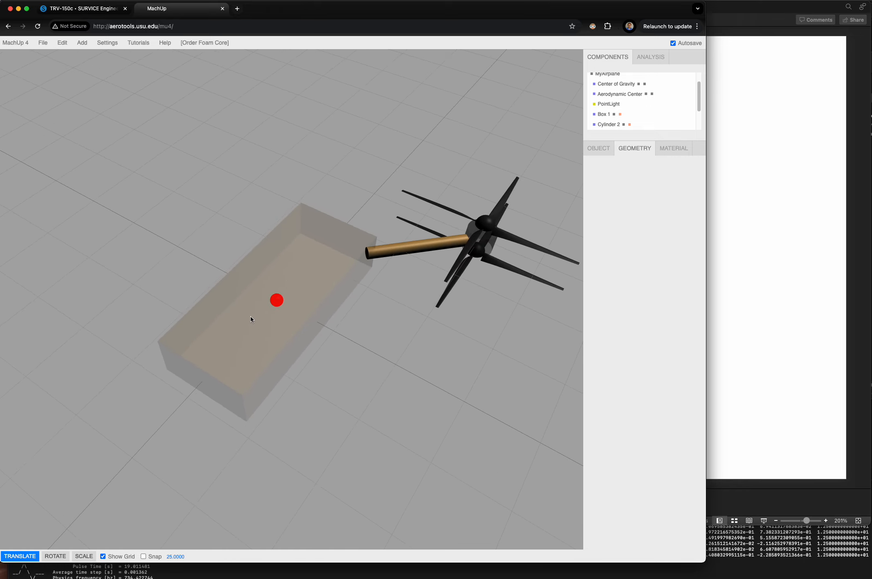
pyautogui.click(43, 42)
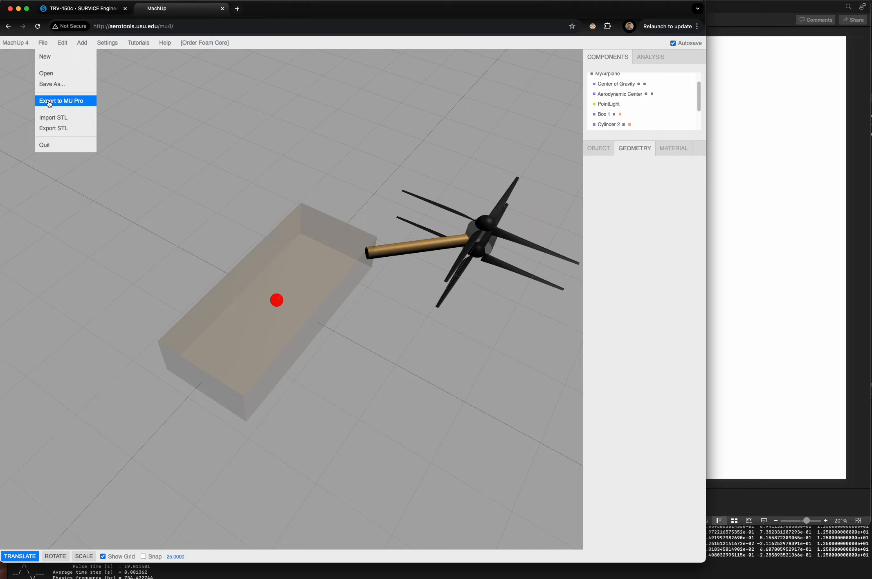
pyautogui.click(43, 43)
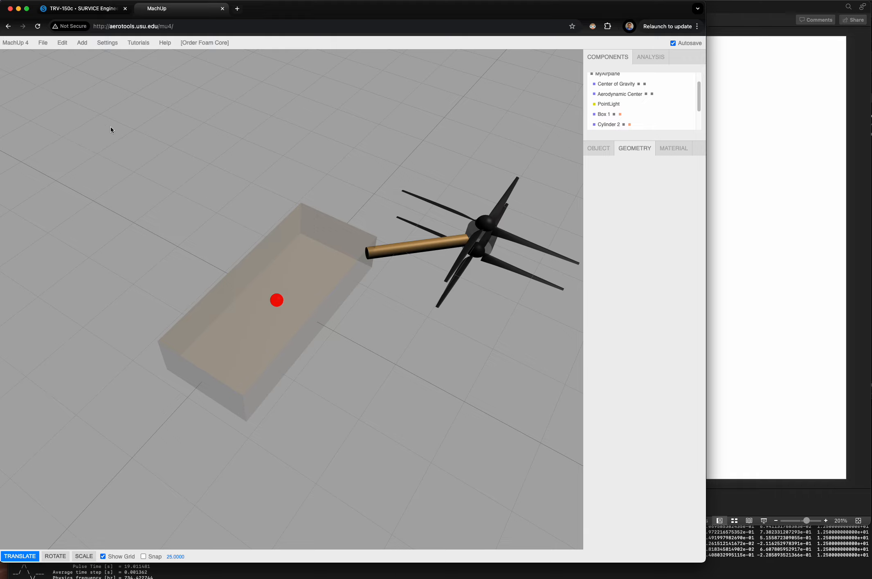
pyautogui.moveTo(185, 205); pyautogui.dragTo(177, 183)
pyautogui.moveTo(177, 183); pyautogui.dragTo(181, 199)
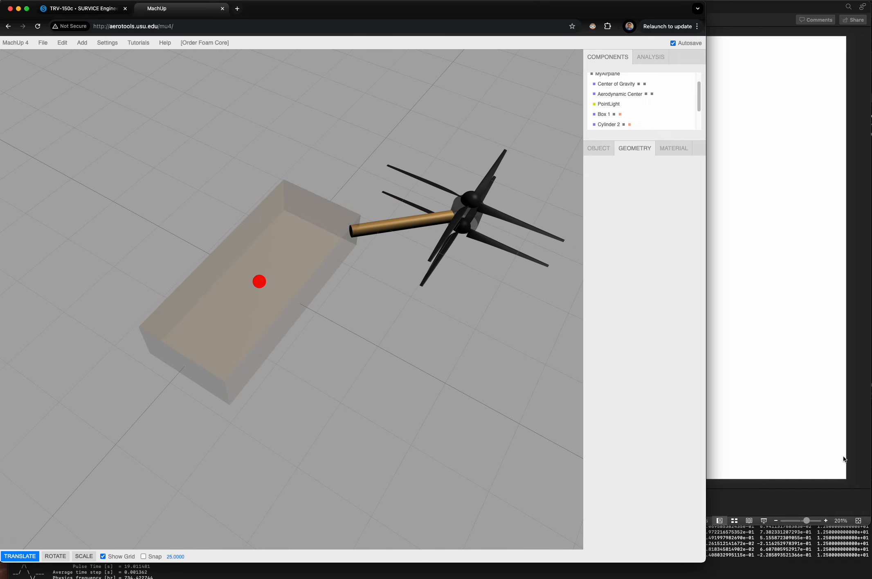
# - Switch to the MAVIS workspace in Visual Studio Code and enlarge its window to fill the screen
pyautogui.press('super+Tab')
pyautogui.moveTo(773, 7); pyautogui.dragTo(164, 10)
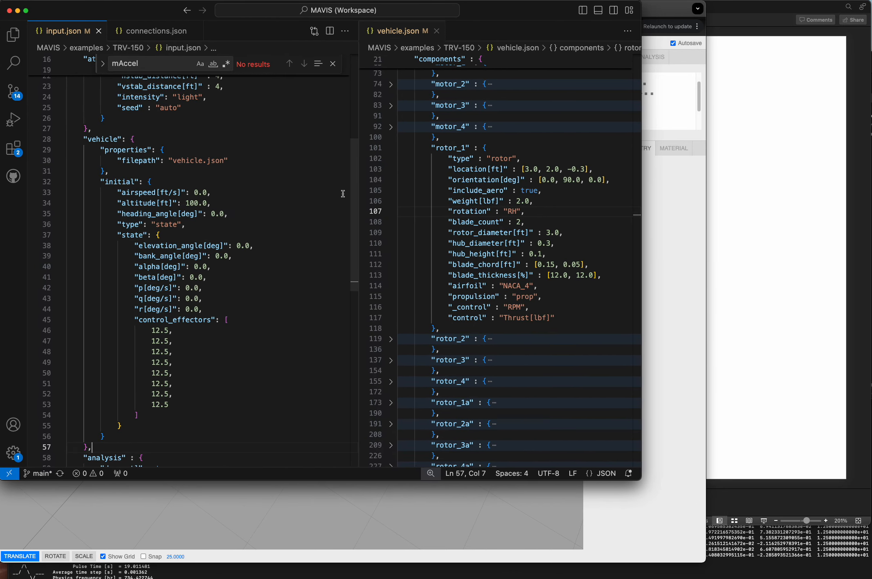
pyautogui.moveTo(641, 479); pyautogui.dragTo(867, 572)
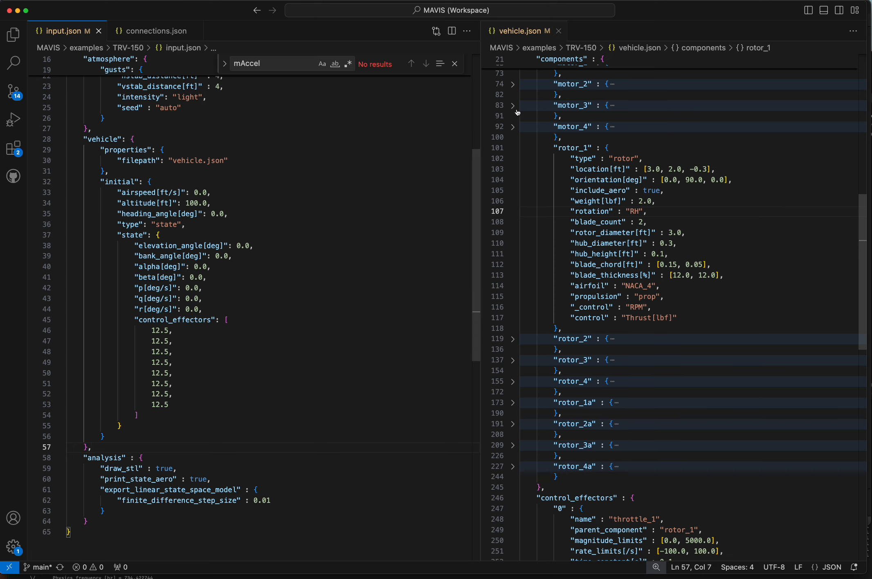
# - Widen the vehicle.json editor pane and go to the beginning of the file
pyautogui.moveTo(481, 98); pyautogui.dragTo(312, 96)
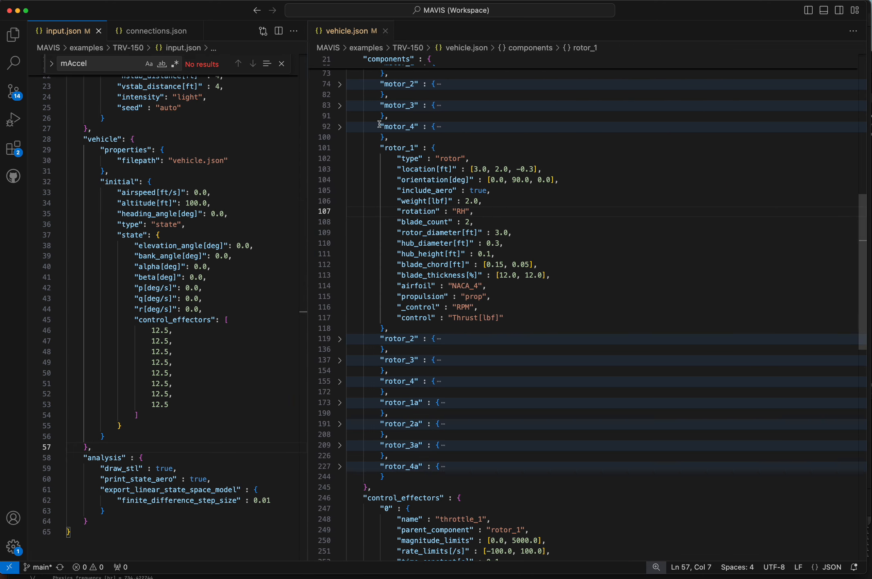
pyautogui.scroll(12, 383, 185)
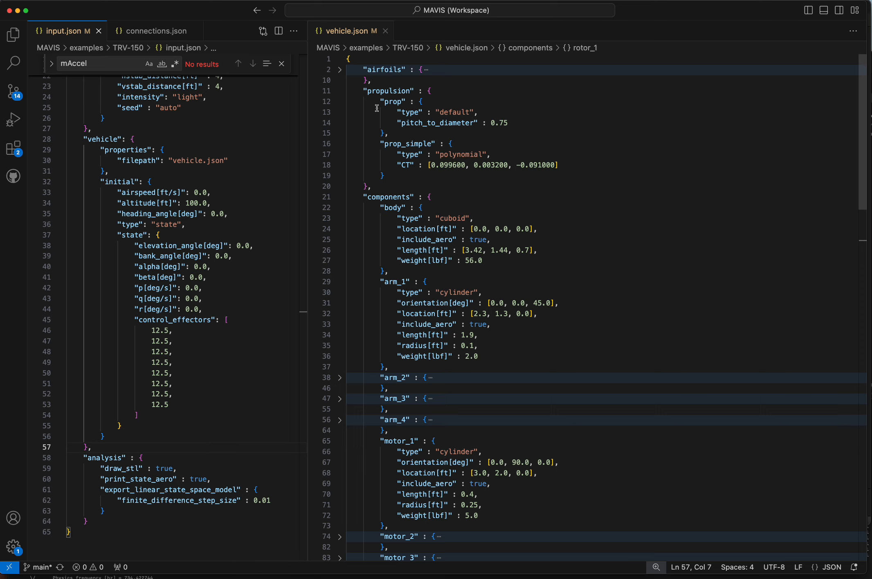
# - Collapse the propulsion block in vehicle.json and highlight the components, body, arm_1 and arm_2 names in turn
pyautogui.click(340, 91)
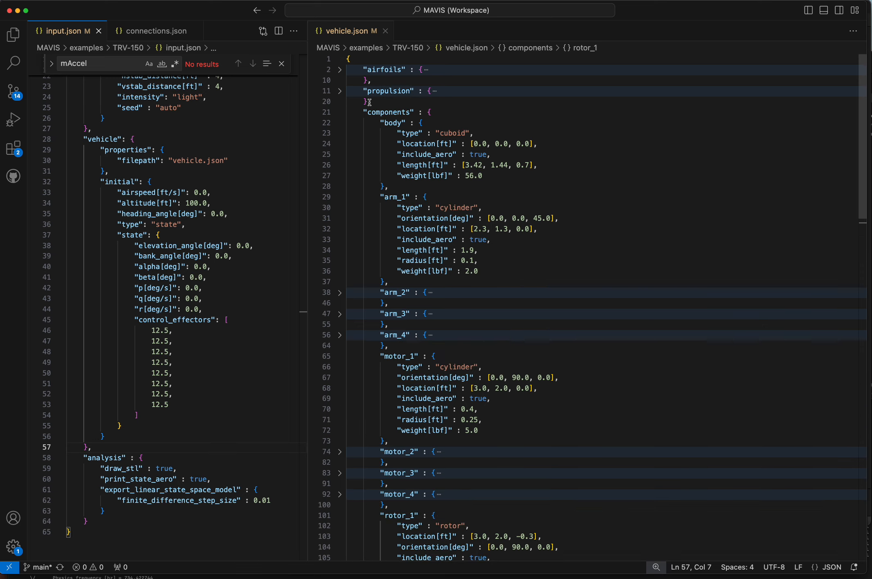
pyautogui.doubleClick(389, 112)
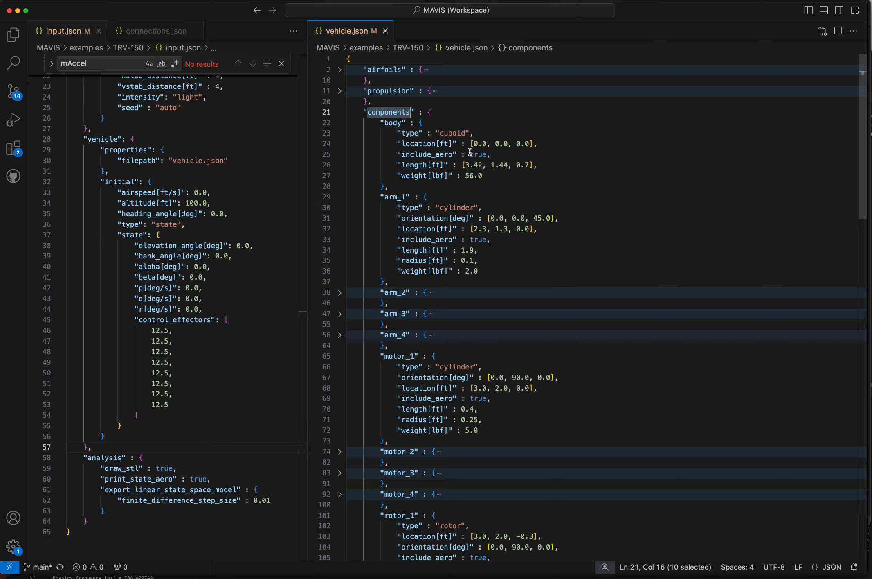
pyautogui.doubleClick(393, 123)
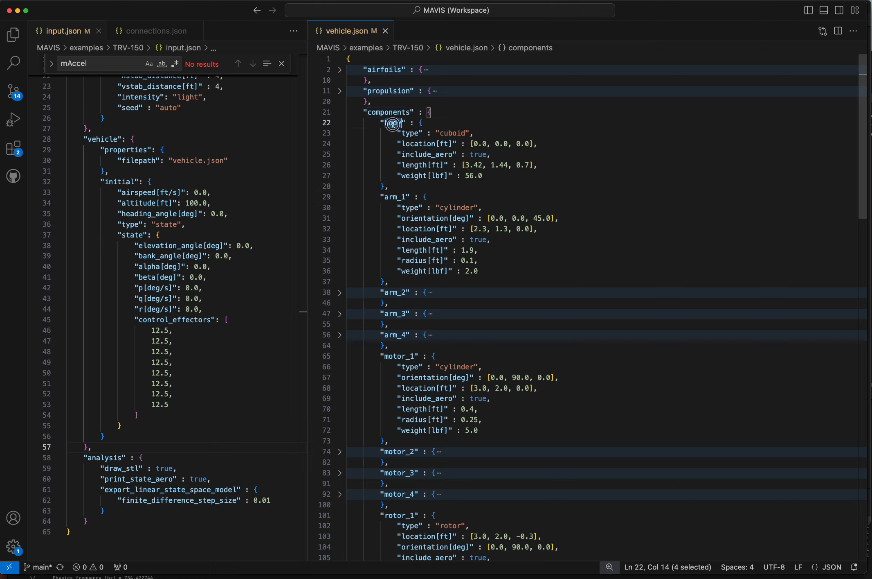
pyautogui.doubleClick(390, 197)
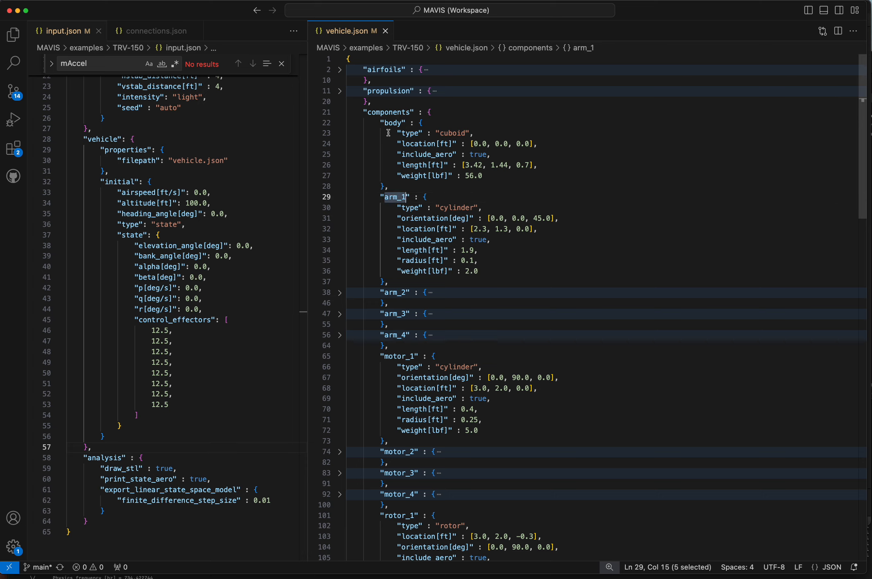
pyautogui.doubleClick(394, 292)
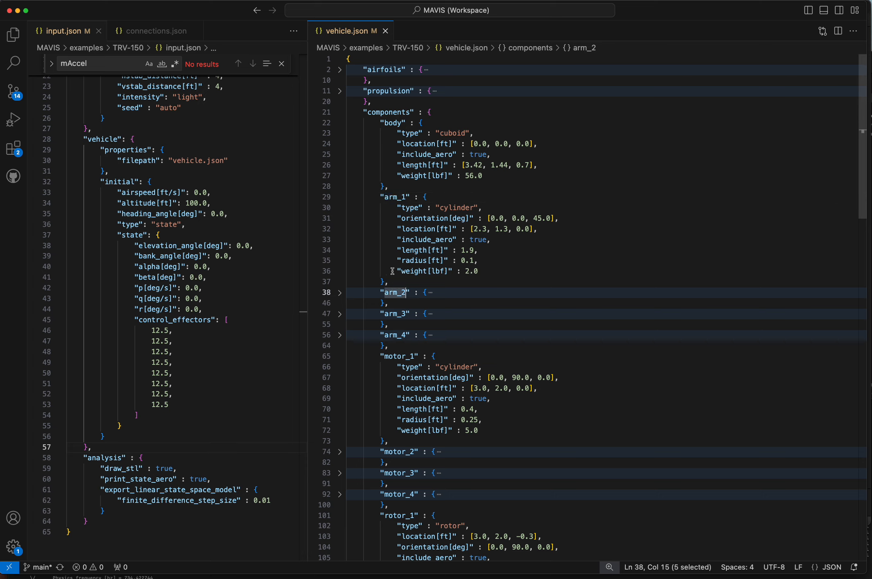
# - Review the body component's type and location in vehicle.json
pyautogui.doubleClick(392, 123)
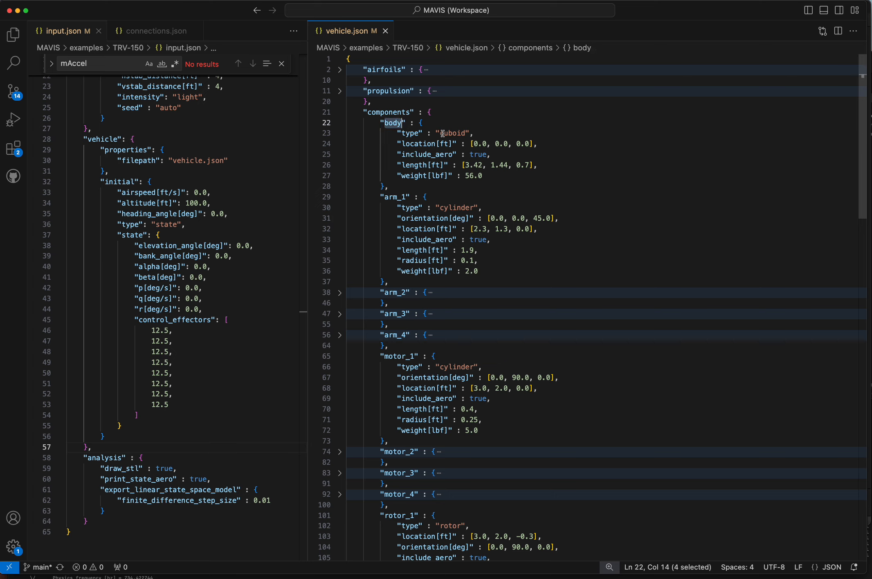
pyautogui.doubleClick(456, 134)
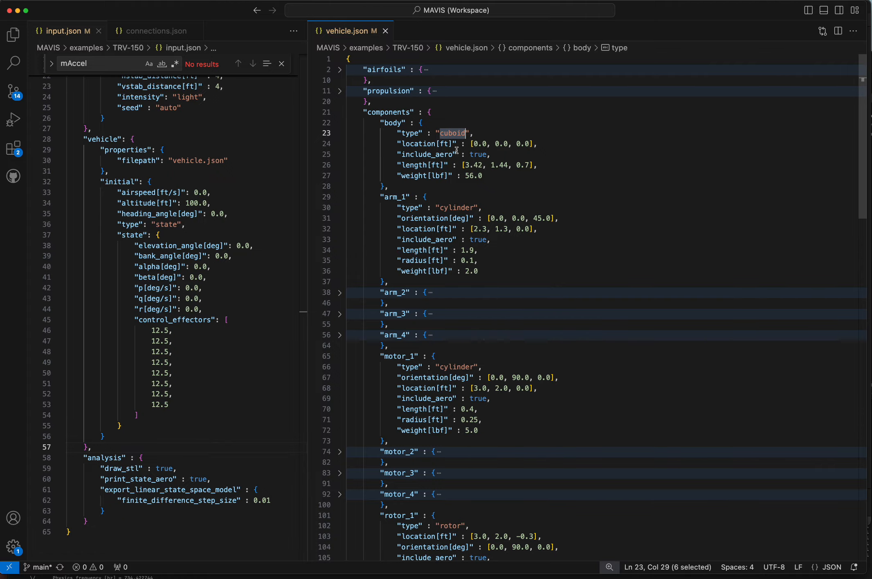
pyautogui.moveTo(472, 144); pyautogui.dragTo(539, 143)
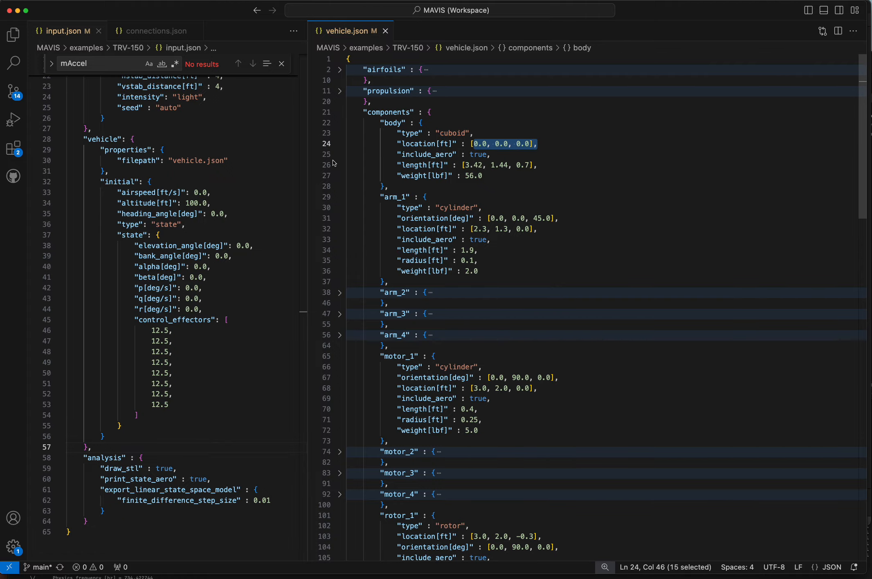
# - Check the box body's placement in MachUp, then return to Visual Studio Code and review the body's length and weight entries
pyautogui.hotkey('ctrl', 'Up')
pyautogui.click(148, 280)
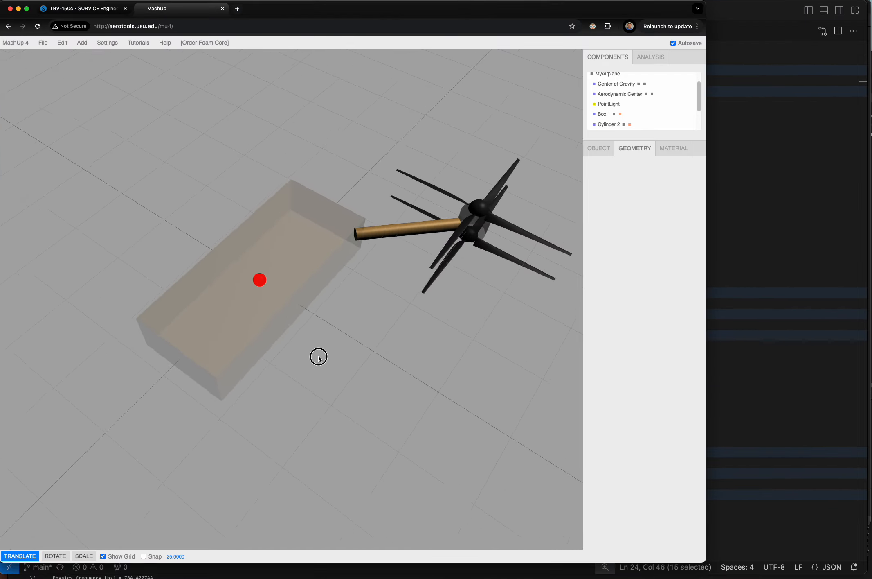
pyautogui.moveTo(319, 357)
pyautogui.mouseDown()
pyautogui.moveTo(274, 310)
pyautogui.moveTo(316, 351)
pyautogui.mouseUp()
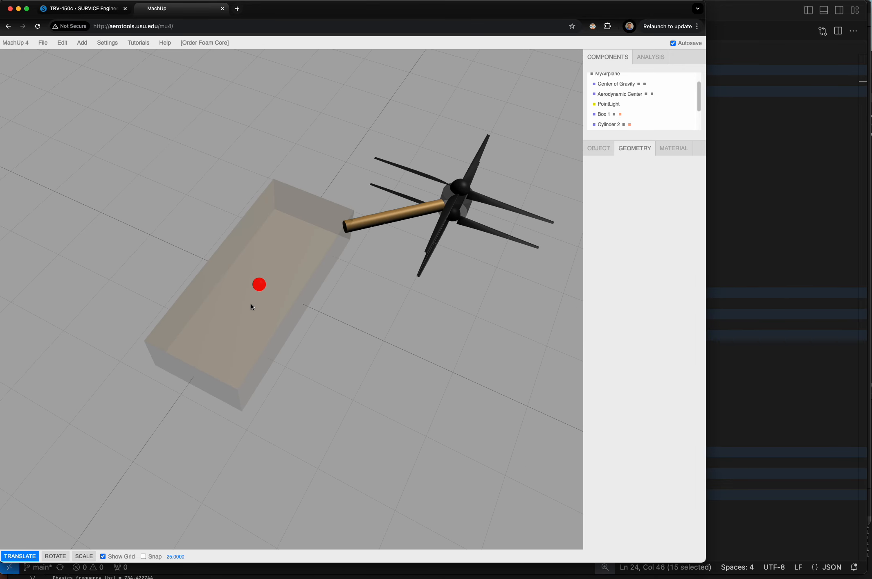
pyautogui.click(742, 221)
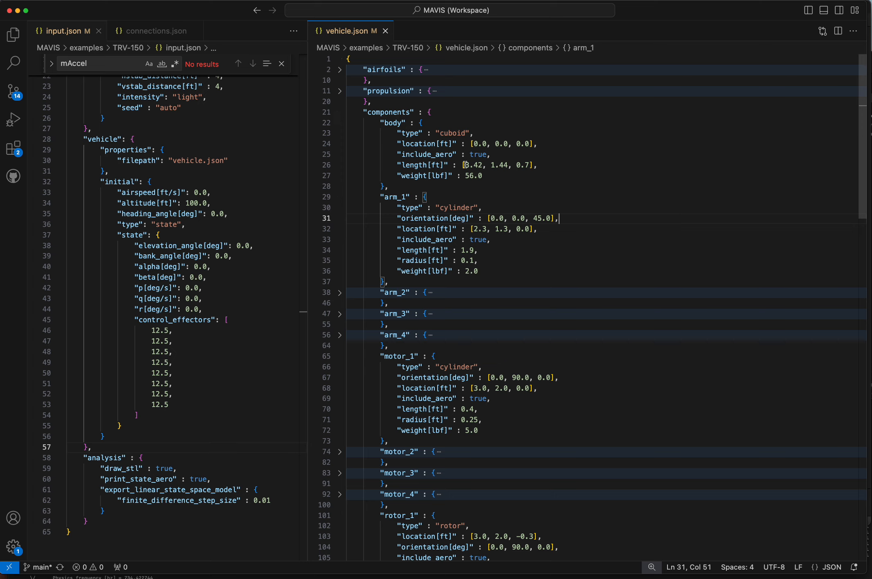
pyautogui.moveTo(465, 164); pyautogui.dragTo(529, 164)
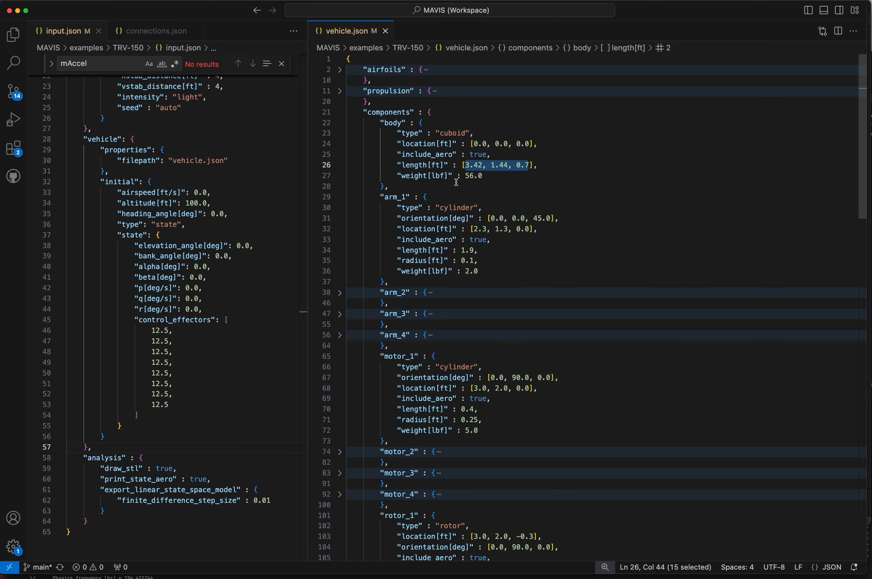
pyautogui.click(487, 177)
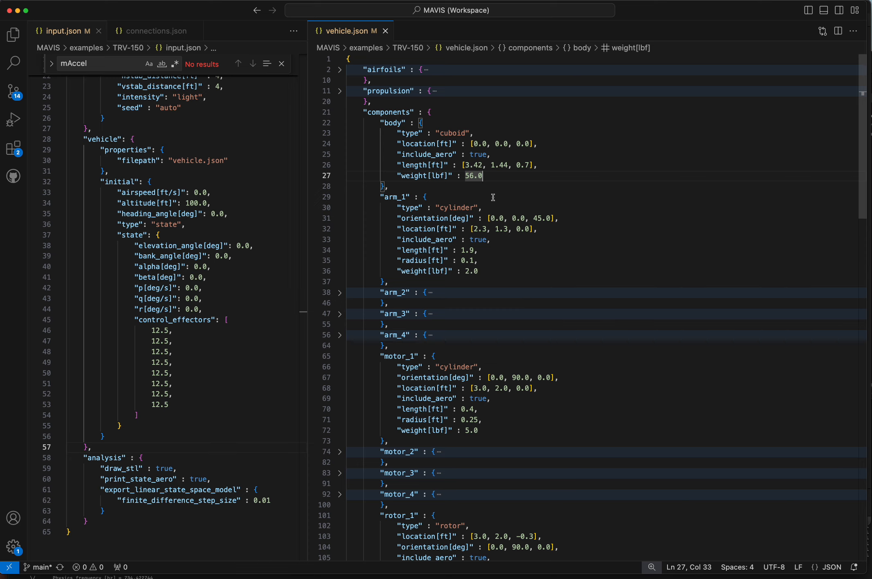
# - Highlight arm_1 and its cylinder type, compare them with the angled arm in MachUp, and return to Visual Studio Code
pyautogui.scroll(-3, 450, 196)
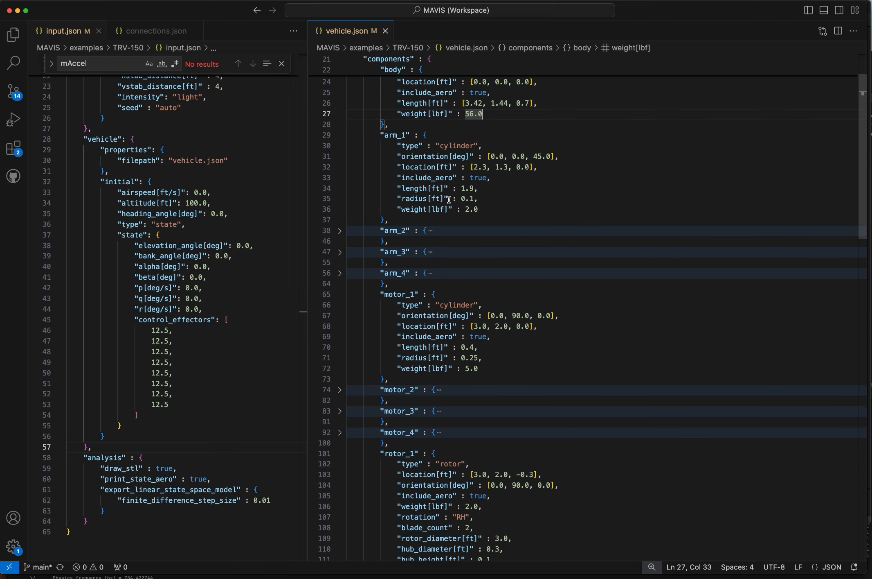
pyautogui.doubleClick(405, 135)
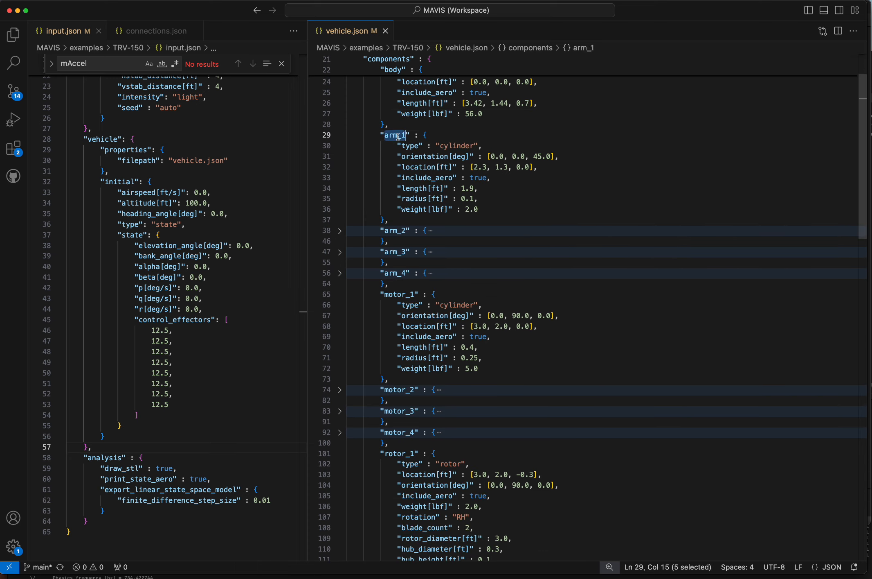
pyautogui.doubleClick(453, 146)
pyautogui.hotkey('ctrl', 'Up')
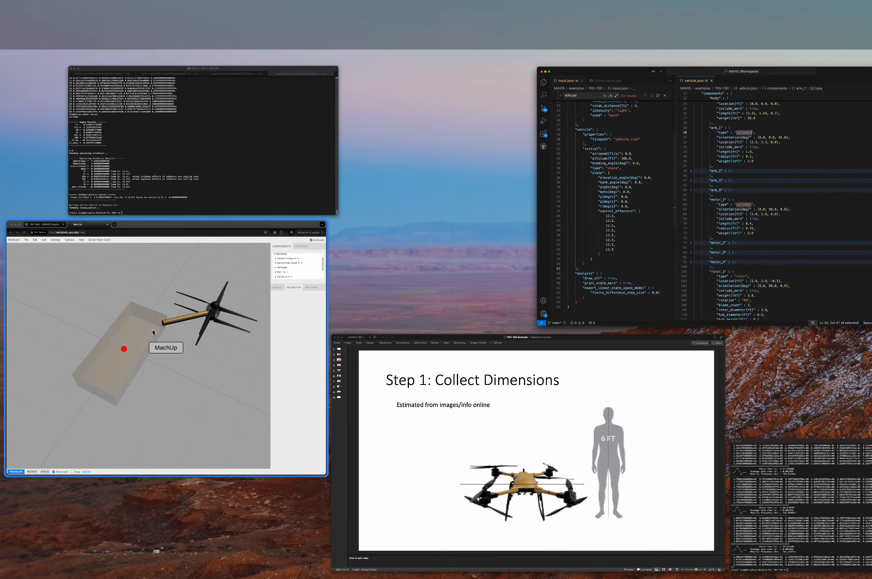
pyautogui.click(330, 257)
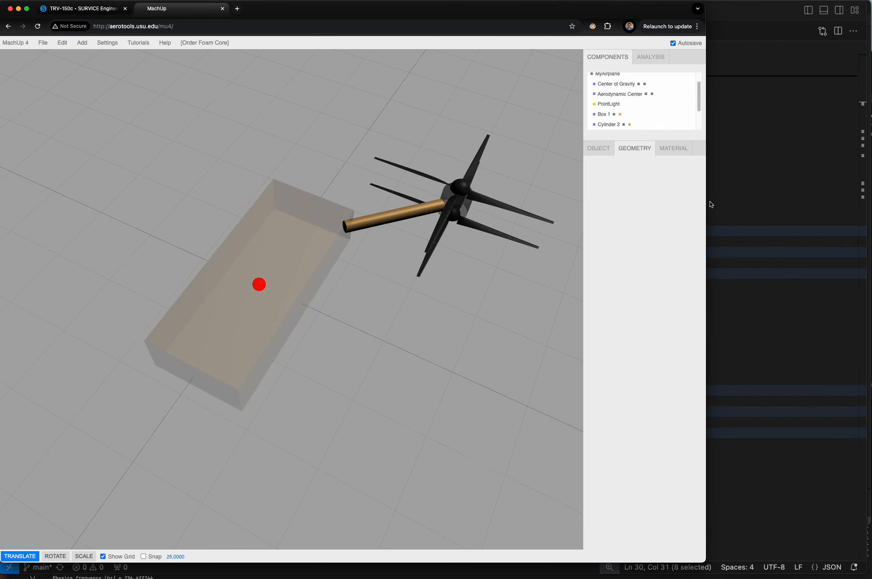
pyautogui.click(666, 200)
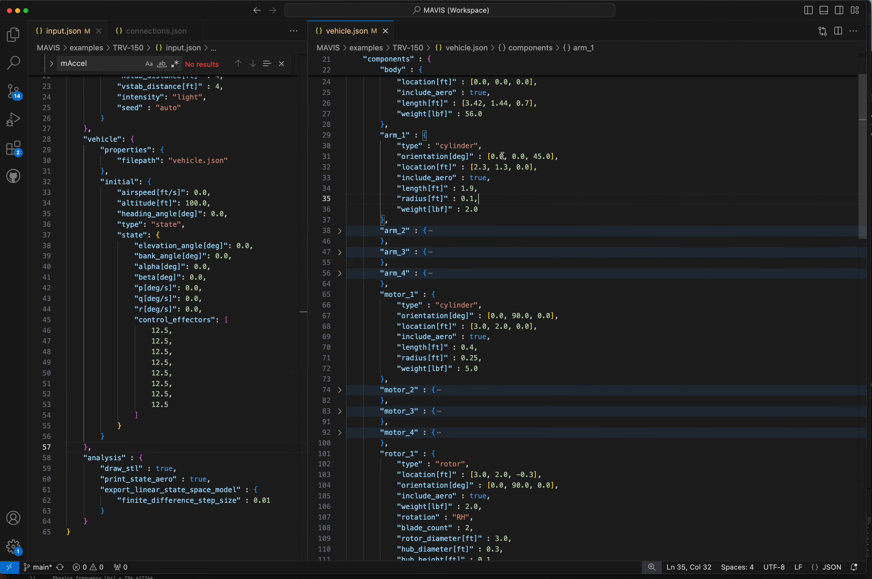
# - Review arm_1's orientation, location, length, radius, weight and include_aero setting
pyautogui.moveTo(489, 155); pyautogui.dragTo(551, 156)
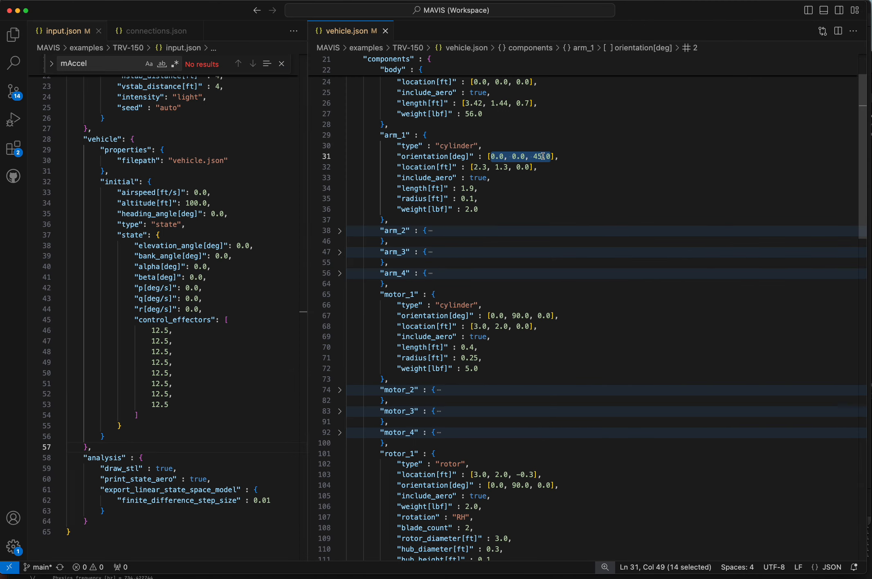
pyautogui.click(543, 156)
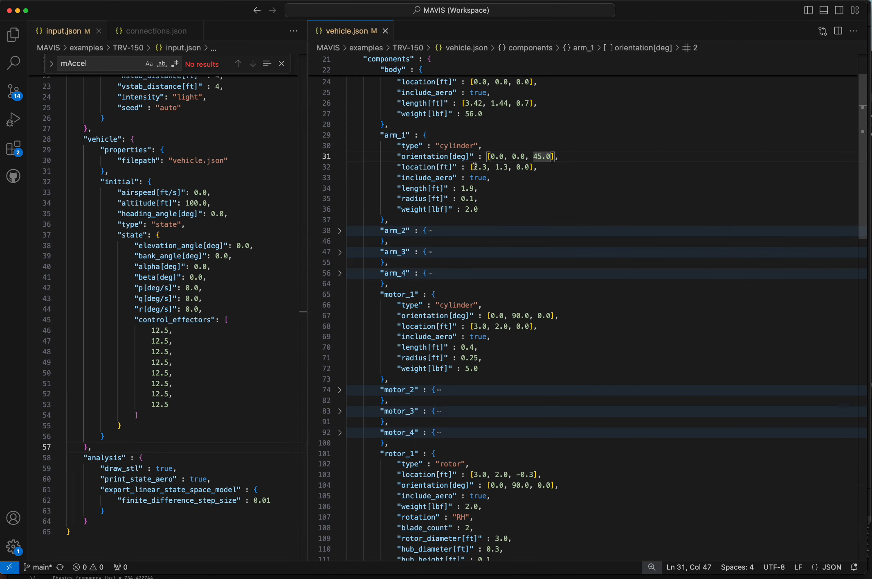
pyautogui.moveTo(474, 166); pyautogui.dragTo(535, 166)
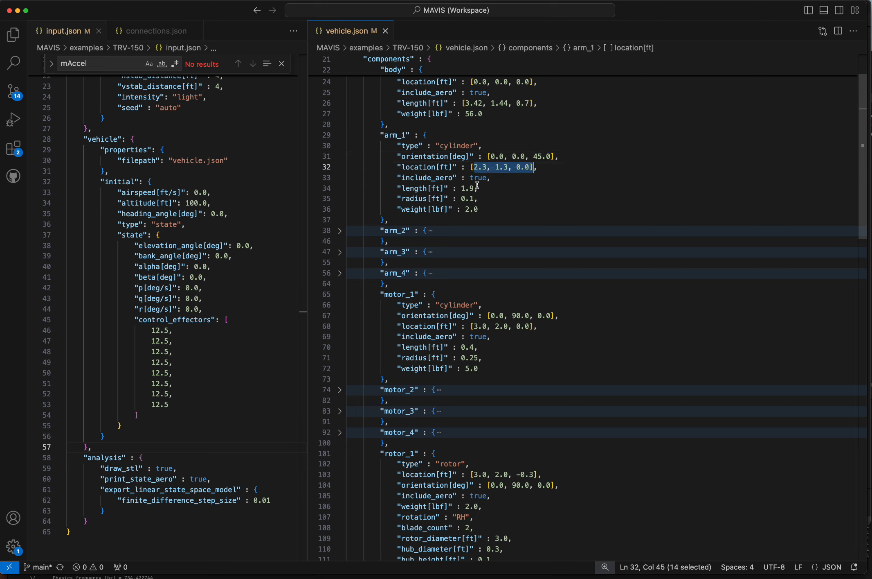
pyautogui.moveTo(410, 188); pyautogui.dragTo(486, 209)
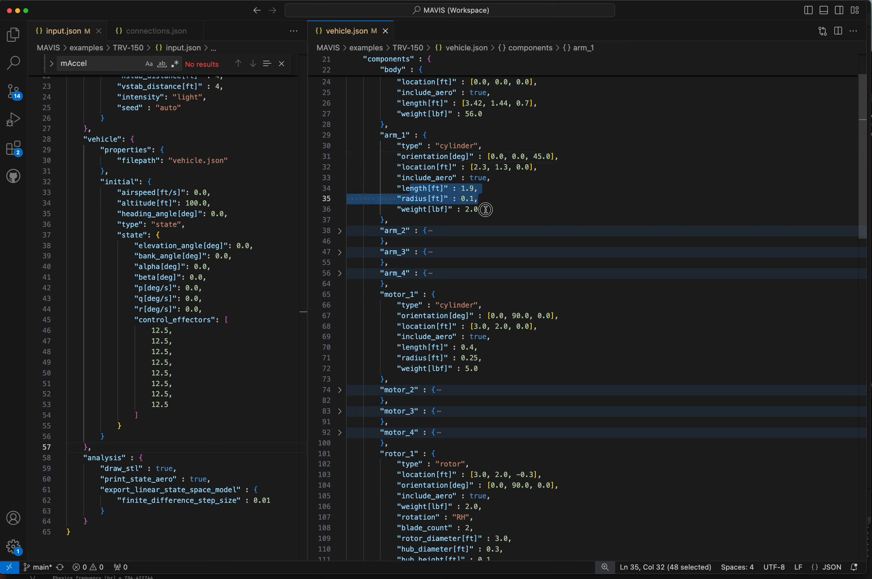
pyautogui.click(486, 210)
pyautogui.click(479, 179)
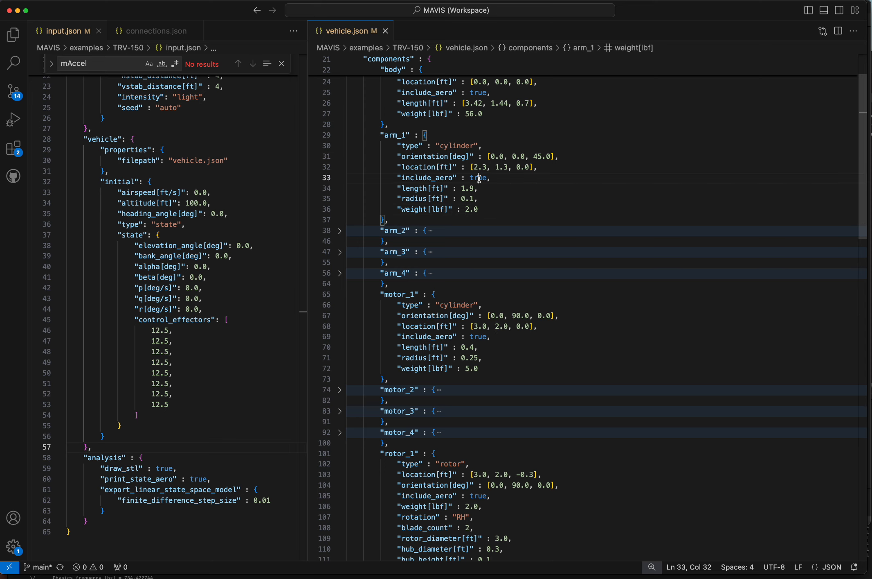
pyautogui.doubleClick(479, 179)
# - Switch to MachUp to examine the body, arm and rotors from a lower angle, and return to vehicle.json in Visual Studio Code
pyautogui.scroll(2, 519, 202)
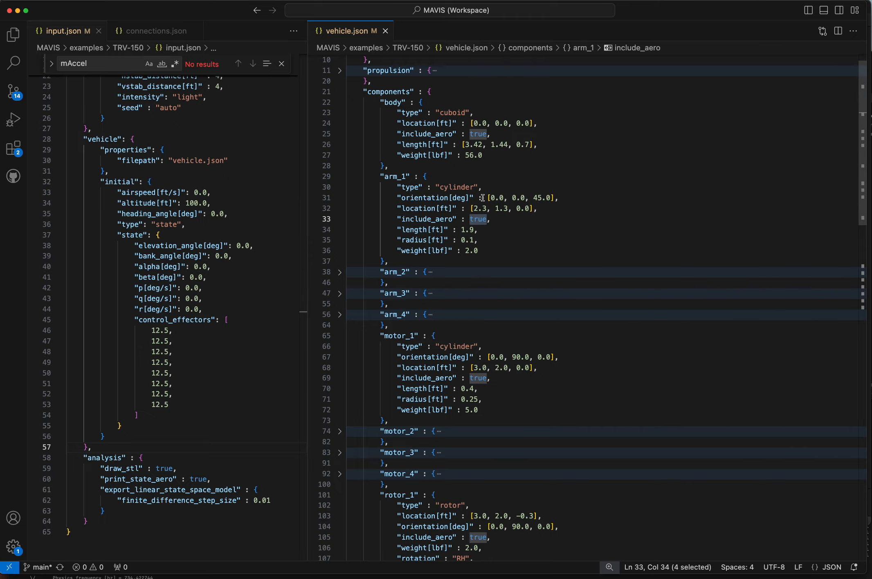
pyautogui.hotkey('ctrl', 'Up')
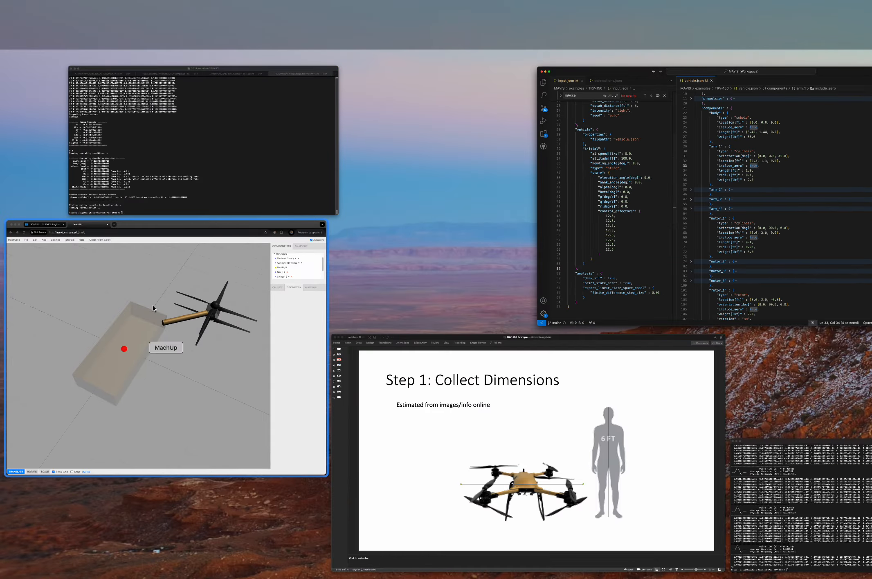
pyautogui.click(153, 305)
pyautogui.moveTo(364, 319); pyautogui.dragTo(345, 314)
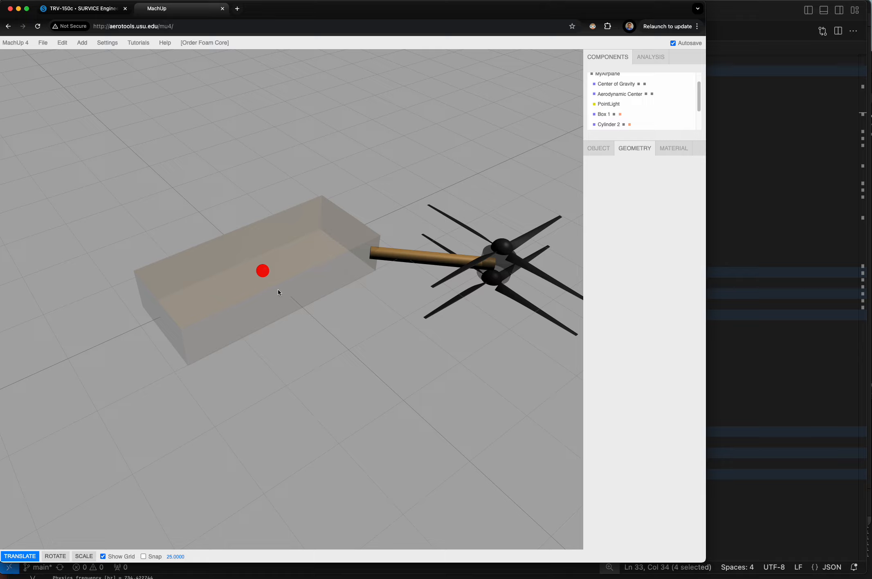
pyautogui.click(741, 268)
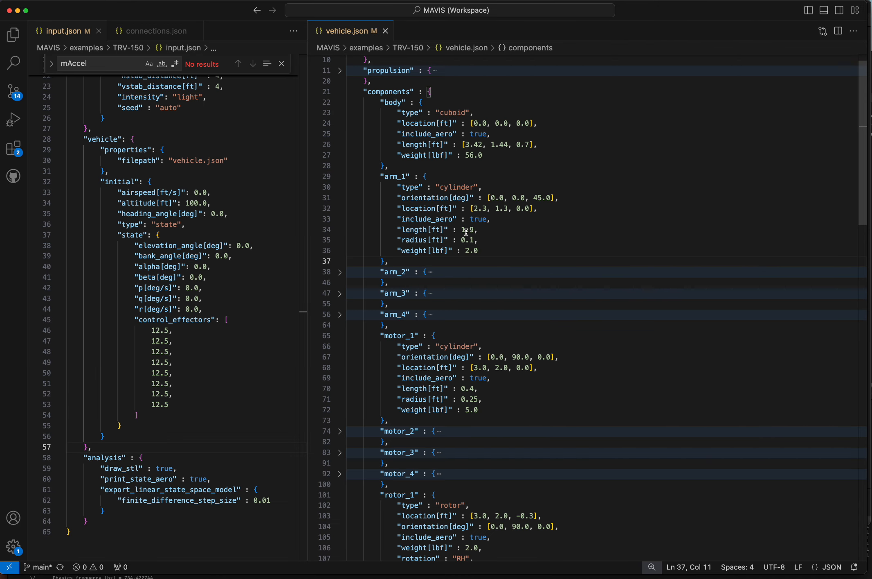
# - Highlight arm_1's include_aero setting and select the definitions from arm_1 through arm_4
pyautogui.doubleClick(456, 219)
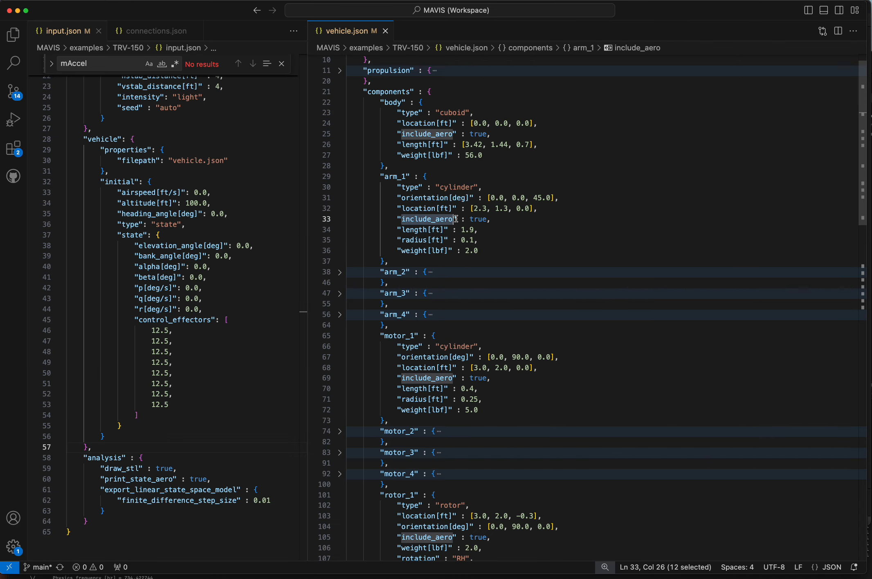
pyautogui.doubleClick(485, 219)
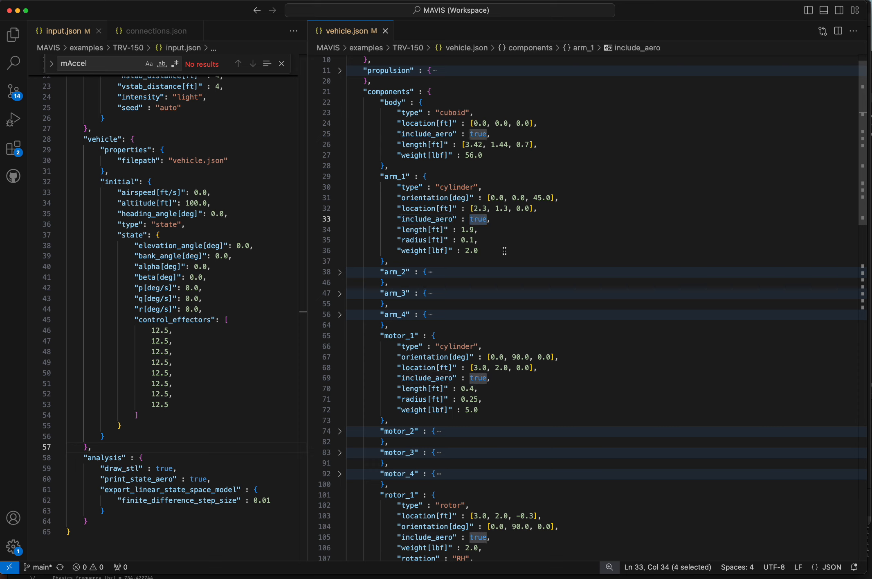
pyautogui.click(391, 177)
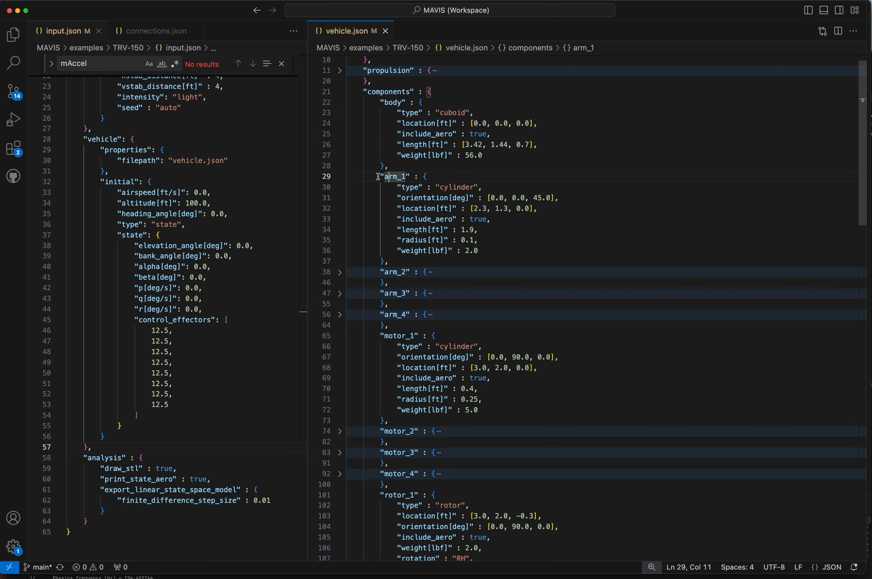
pyautogui.moveTo(378, 176); pyautogui.dragTo(479, 312)
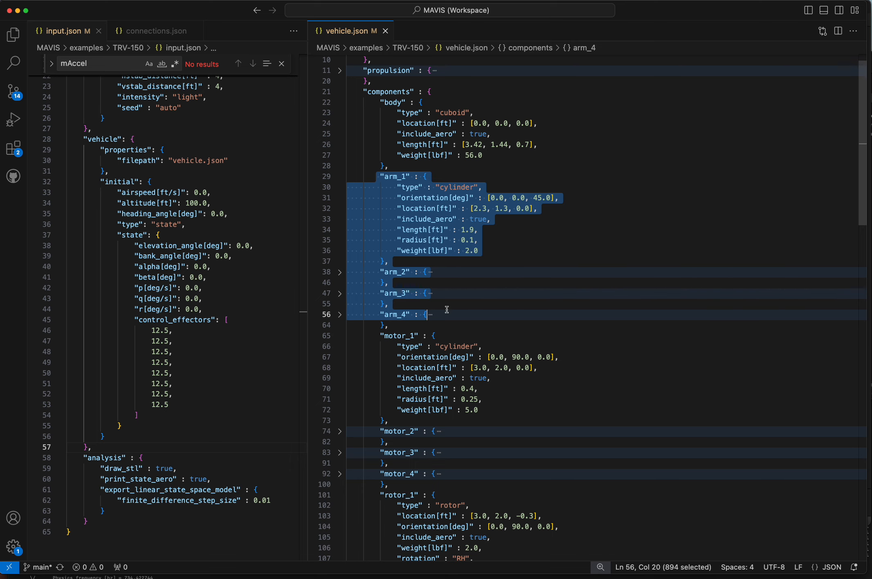
# - Highlight motor_1 in vehicle.json, inspect the matching motor cylinder between the rotors in MachUp, and return to Visual Studio Code
pyautogui.scroll(-3, 447, 309)
pyautogui.scroll(-3, 413, 303)
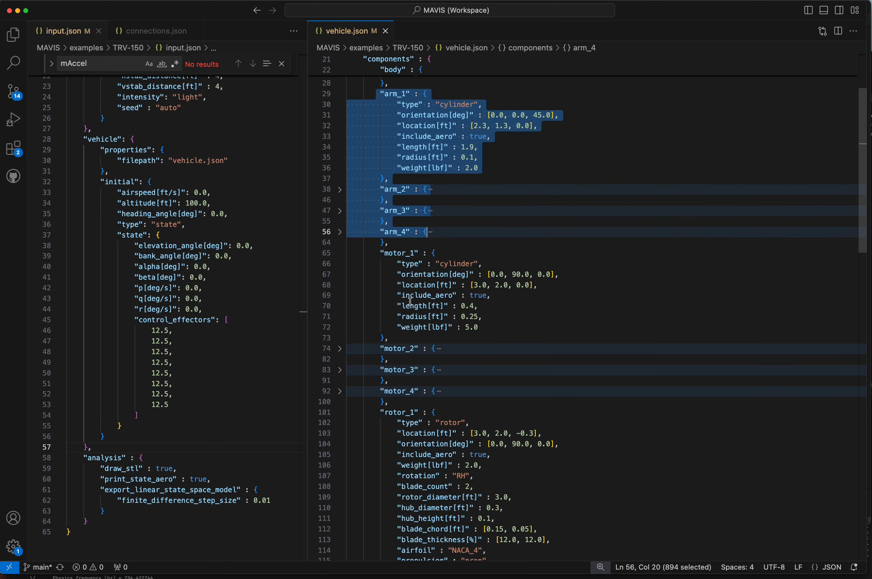
pyautogui.doubleClick(395, 213)
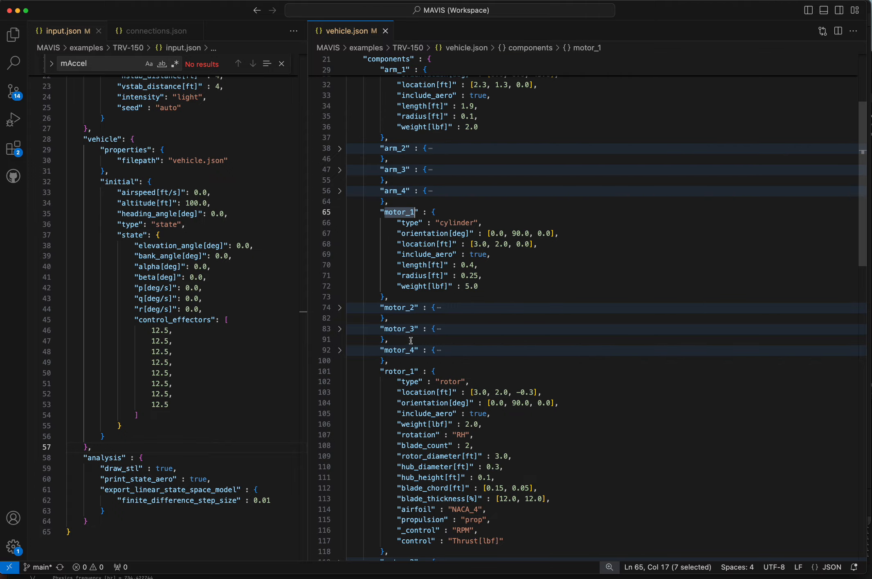
pyautogui.moveTo(1, 1)
pyautogui.click(165, 333)
pyautogui.moveTo(377, 333); pyautogui.dragTo(443, 304)
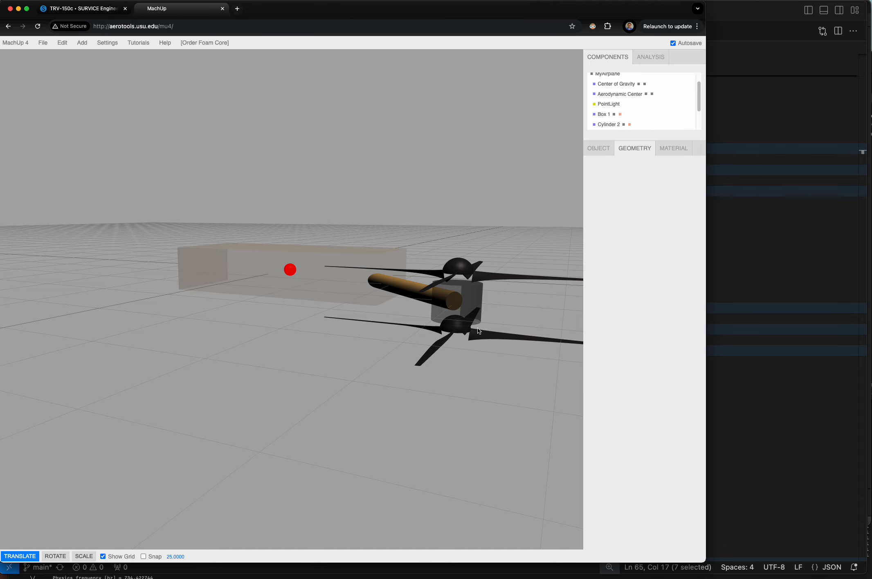
pyautogui.click(769, 257)
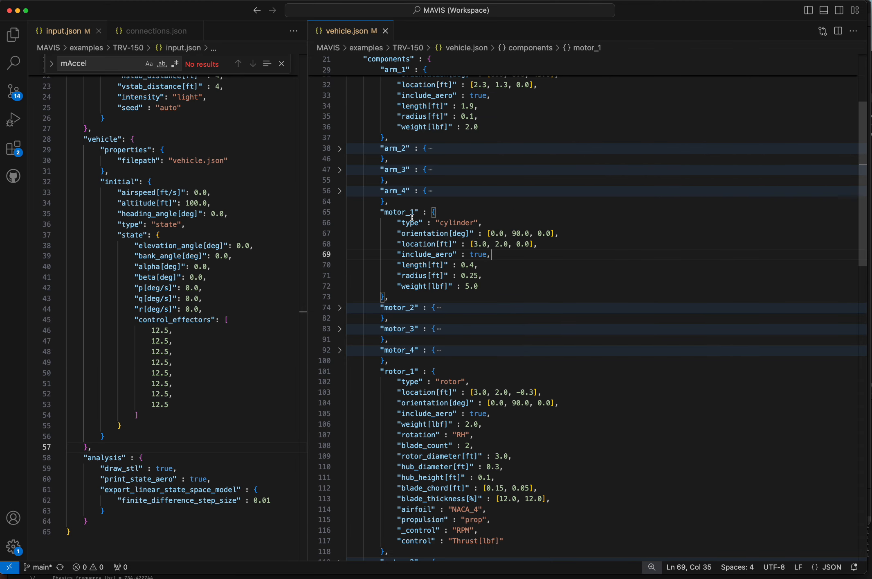
# - Highlight rotor_1 and rotor_4 in vehicle.json, and select the definitions from rotor_1a through rotor_4a
pyautogui.scroll(-2, 413, 218)
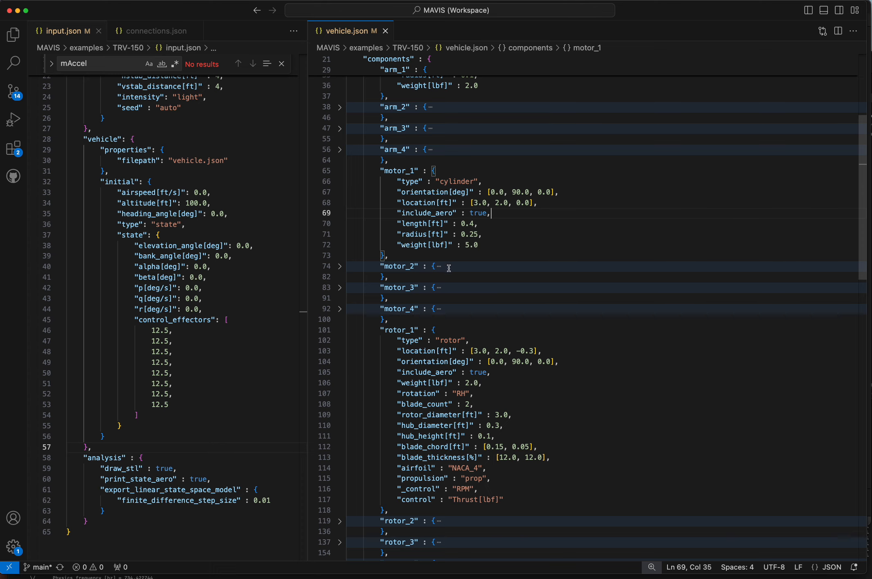
pyautogui.scroll(-4, 428, 305)
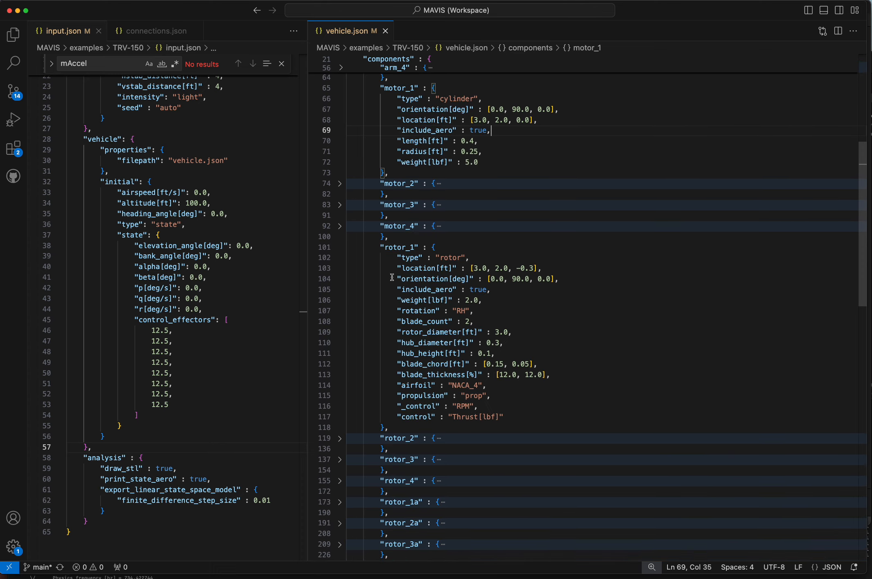
pyautogui.doubleClick(396, 247)
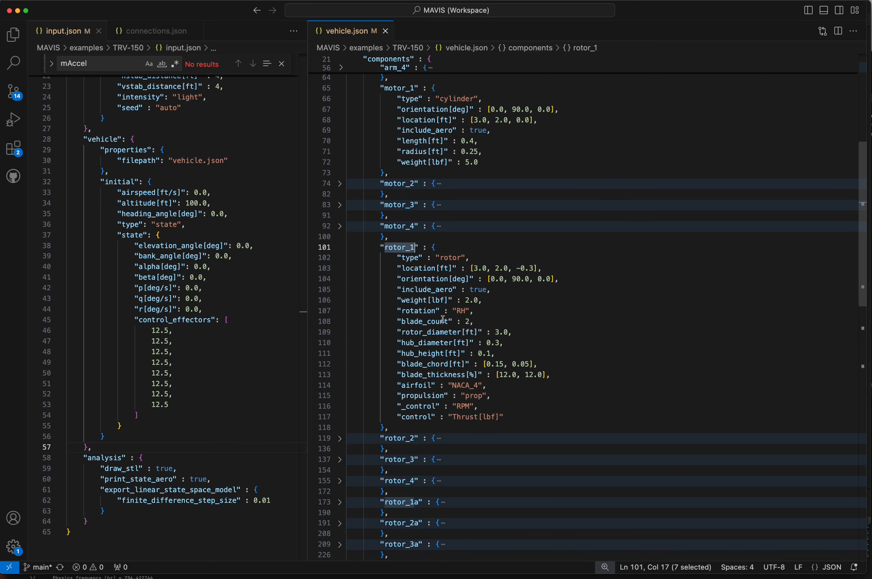
pyautogui.scroll(-1, 444, 321)
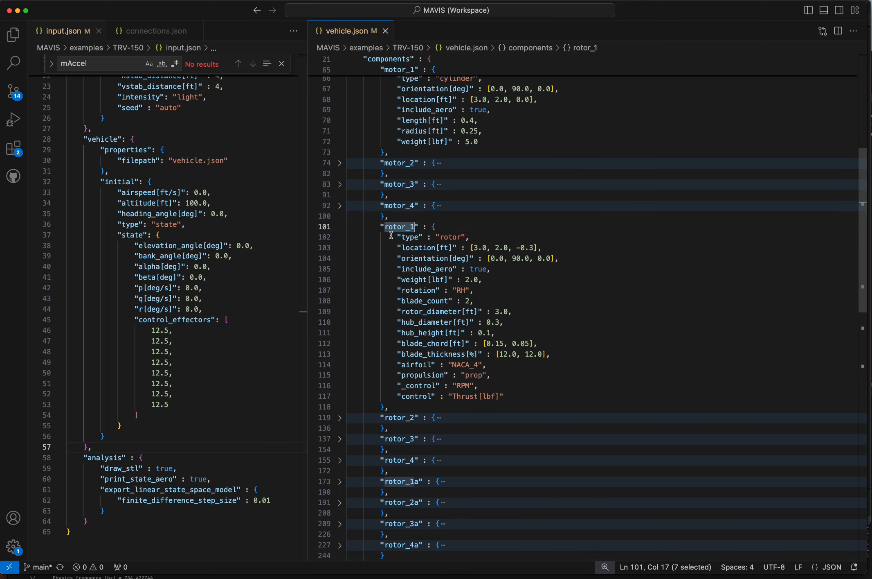
pyautogui.click(403, 460)
pyautogui.scroll(-3, 473, 407)
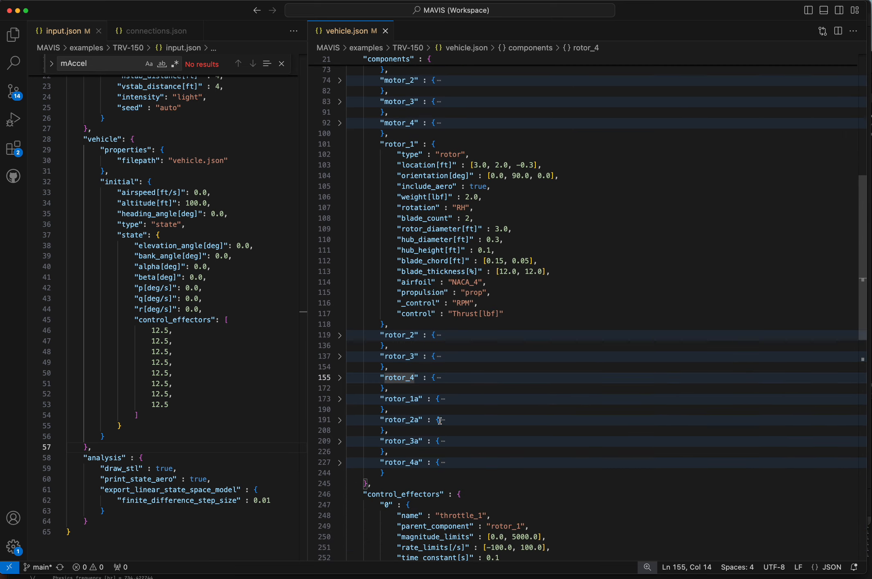
pyautogui.moveTo(388, 398); pyautogui.dragTo(435, 460)
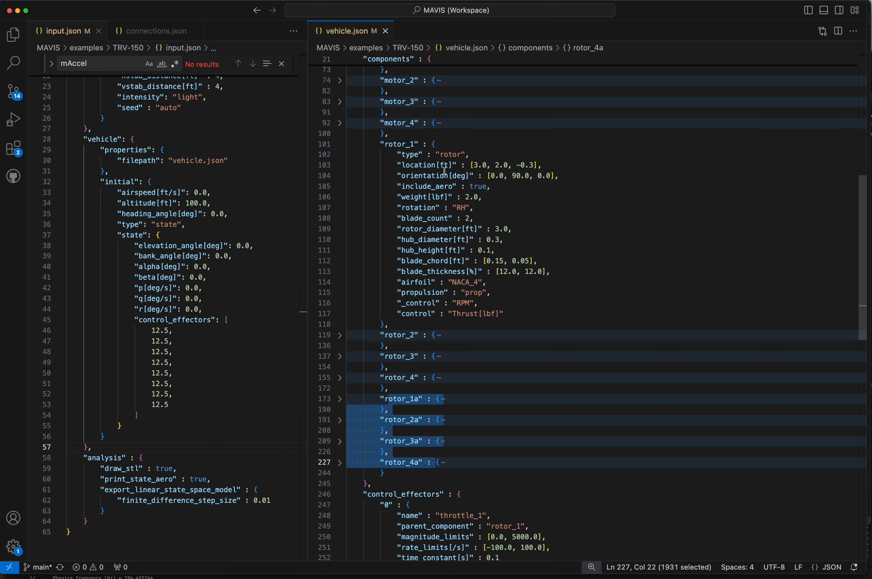
# - Select rotor_1's properties from location through airfoil, and highlight its rotation value
pyautogui.moveTo(418, 166); pyautogui.dragTo(553, 284)
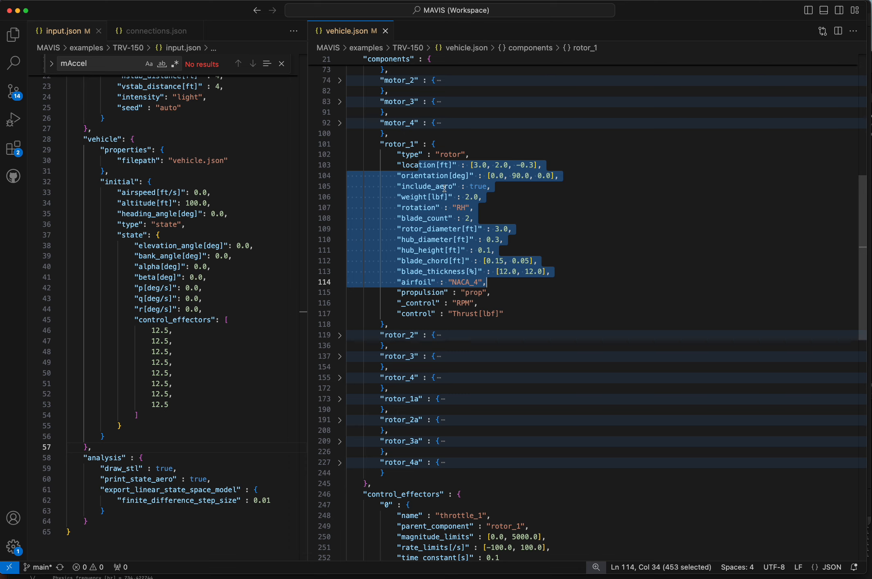
pyautogui.click(457, 207)
pyautogui.moveTo(457, 206); pyautogui.dragTo(465, 206)
pyautogui.click(489, 210)
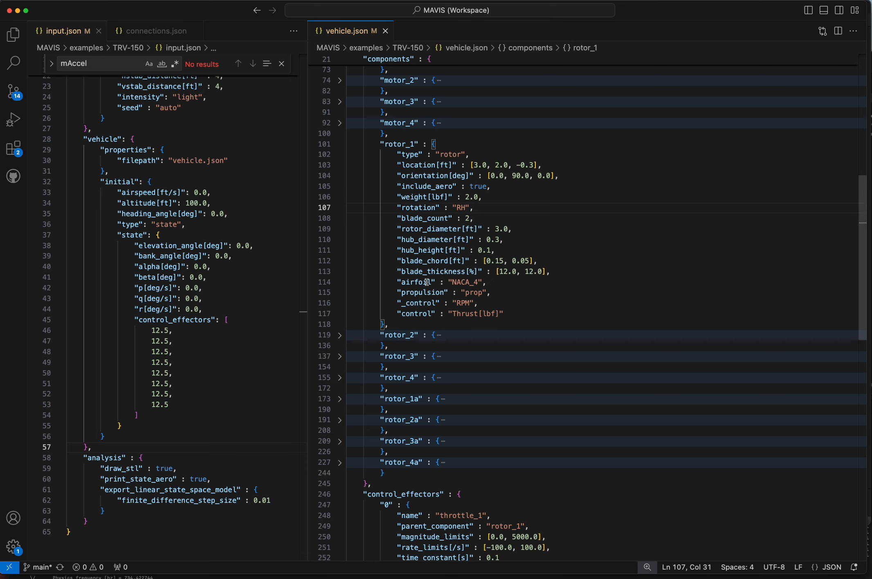
# - Highlight rotor_1's propulsion setting, its rotor type and the prop model name it references
pyautogui.scroll(-2, 426, 282)
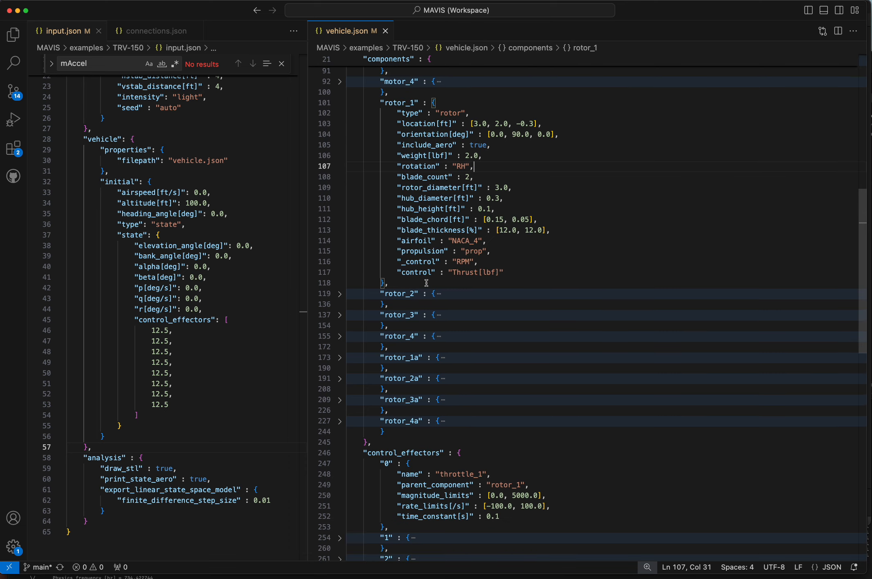
pyautogui.doubleClick(419, 251)
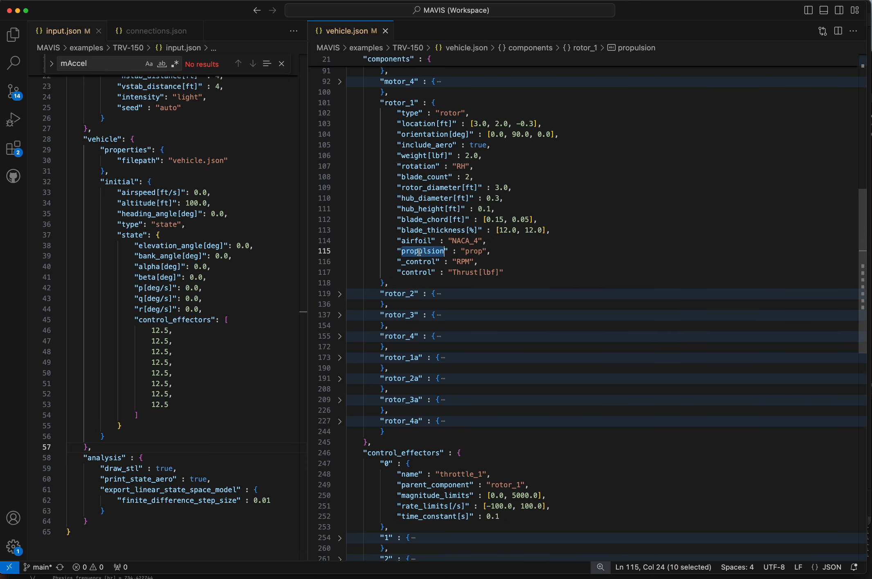
pyautogui.scroll(1, 414, 258)
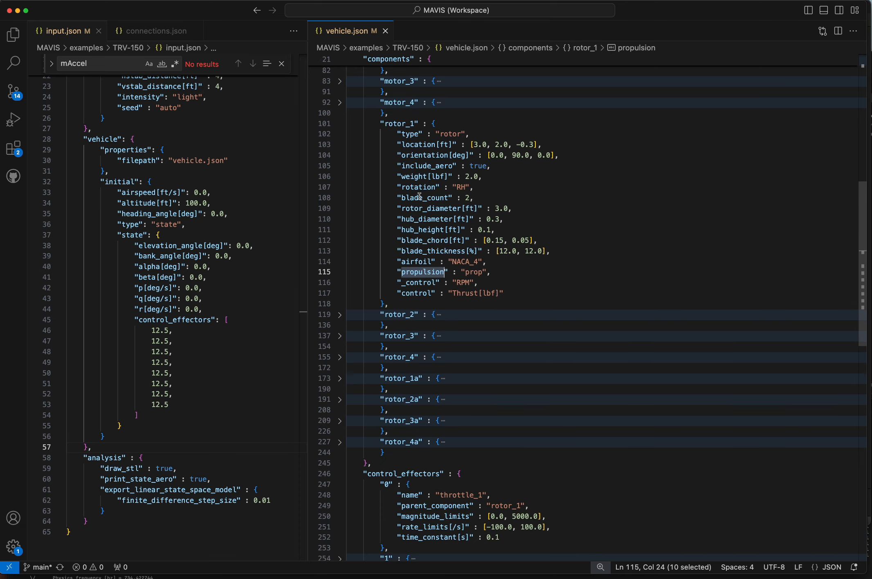
pyautogui.doubleClick(453, 134)
pyautogui.doubleClick(429, 272)
pyautogui.click(471, 272)
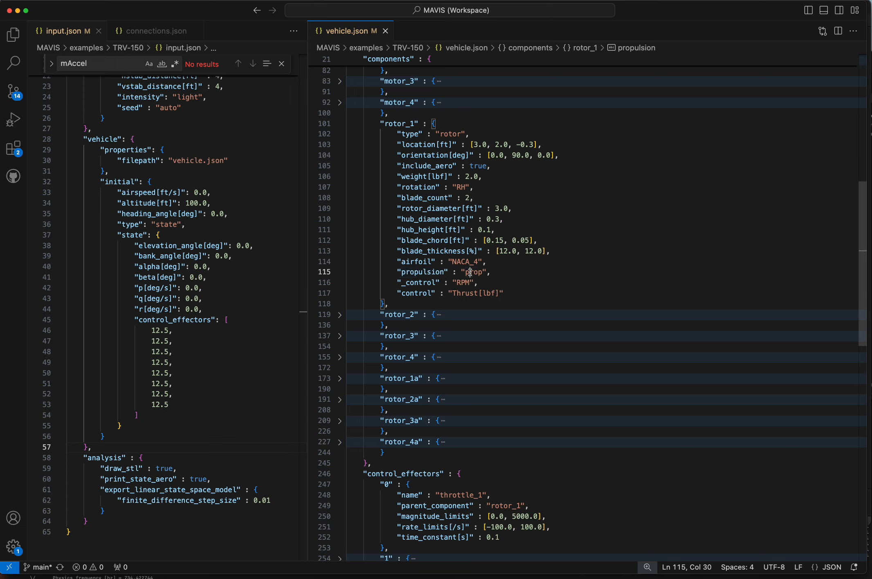
pyautogui.doubleClick(471, 272)
# - Expand the propulsion block and review prop_simple's CT coefficients and prop's default type and pitch_to_diameter setting
pyautogui.scroll(10, 508, 274)
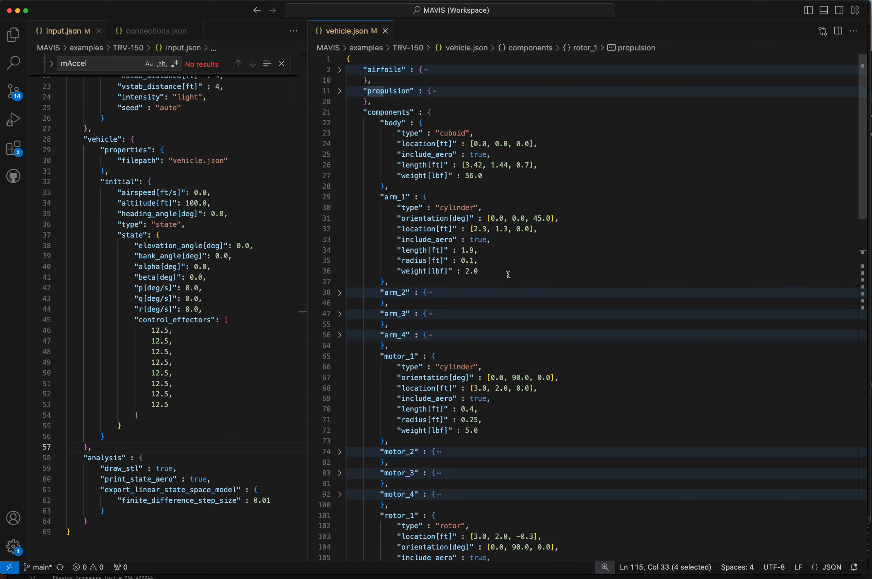
pyautogui.click(340, 91)
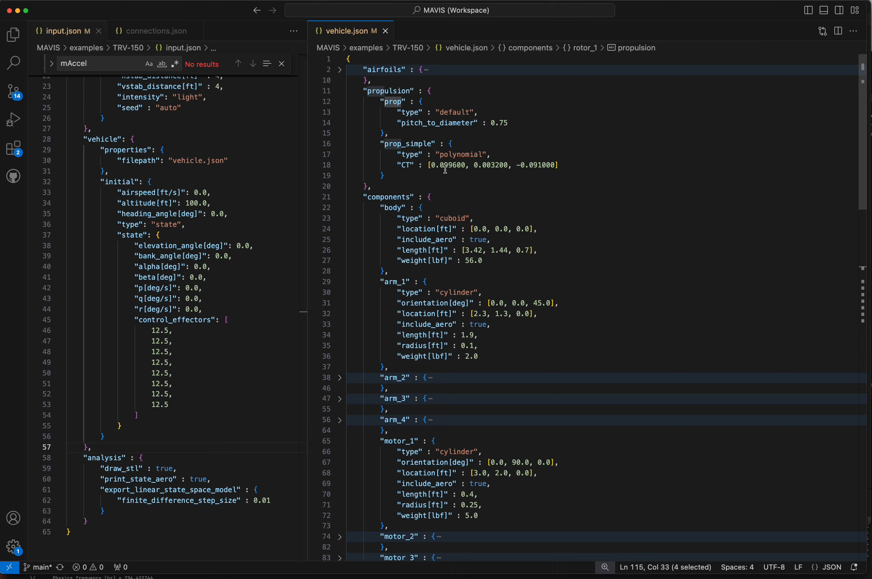
pyautogui.doubleClick(403, 144)
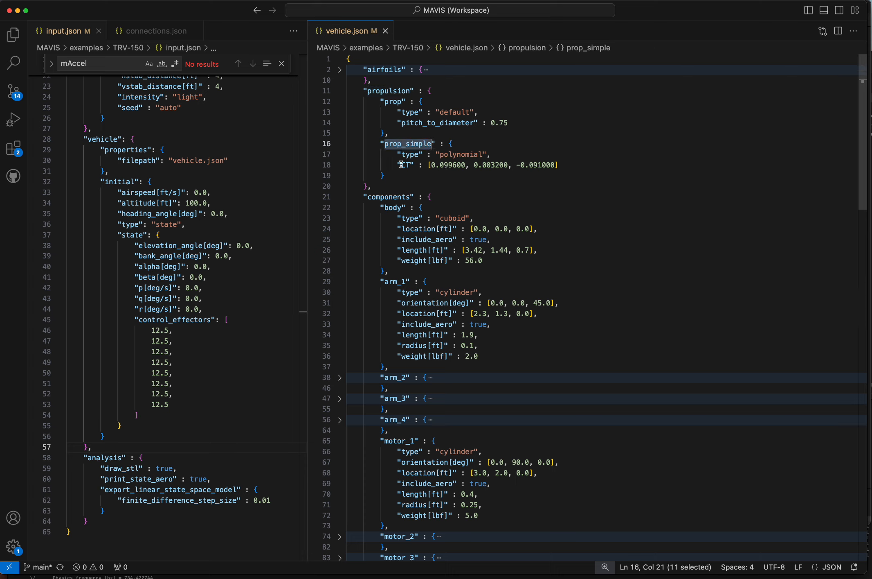
pyautogui.moveTo(402, 165); pyautogui.dragTo(556, 166)
pyautogui.click(556, 166)
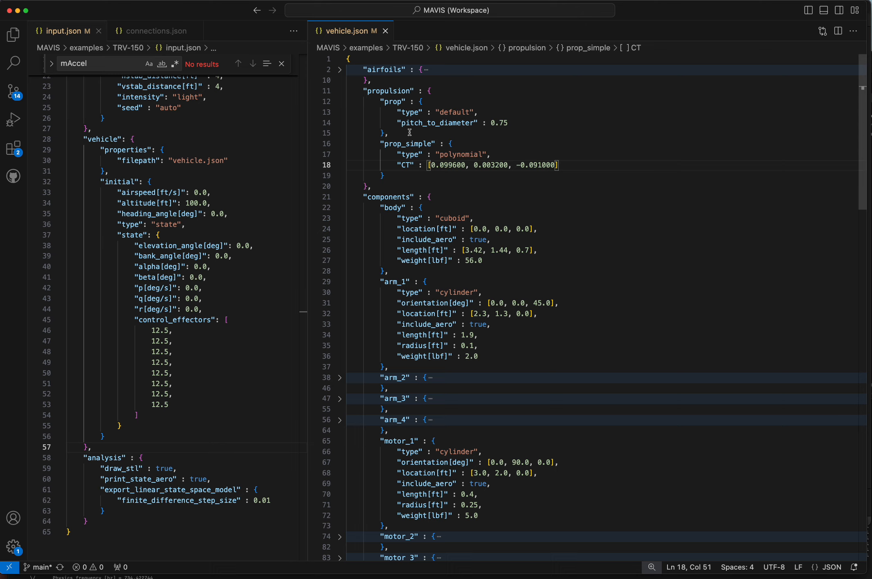
pyautogui.doubleClick(452, 112)
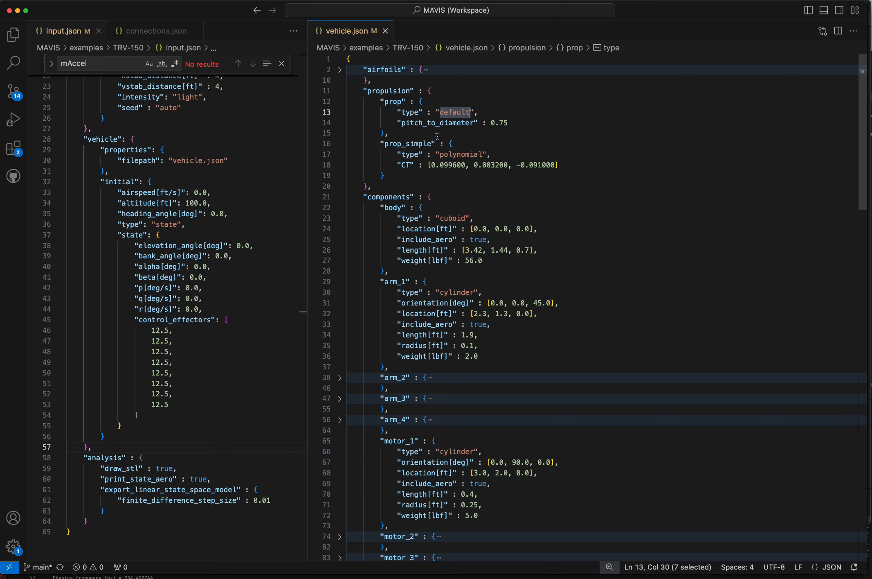
pyautogui.doubleClick(434, 123)
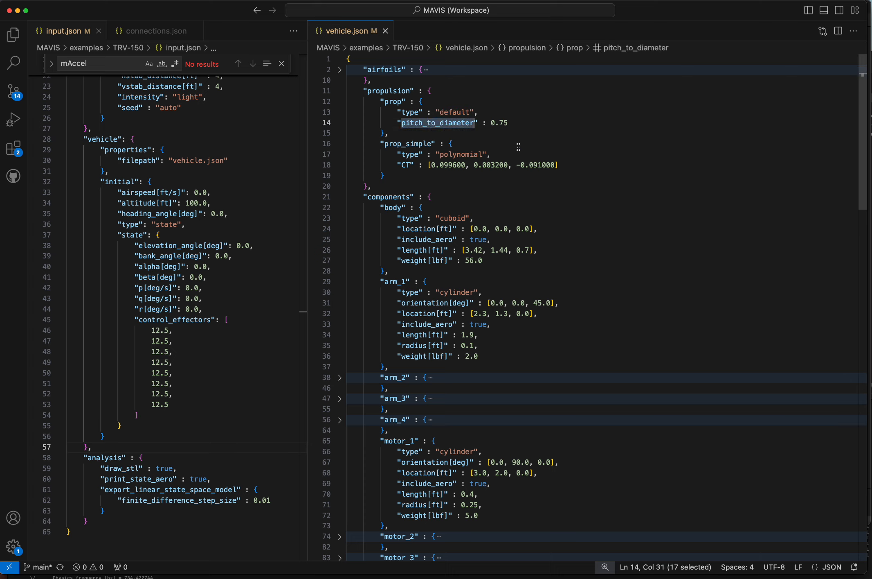